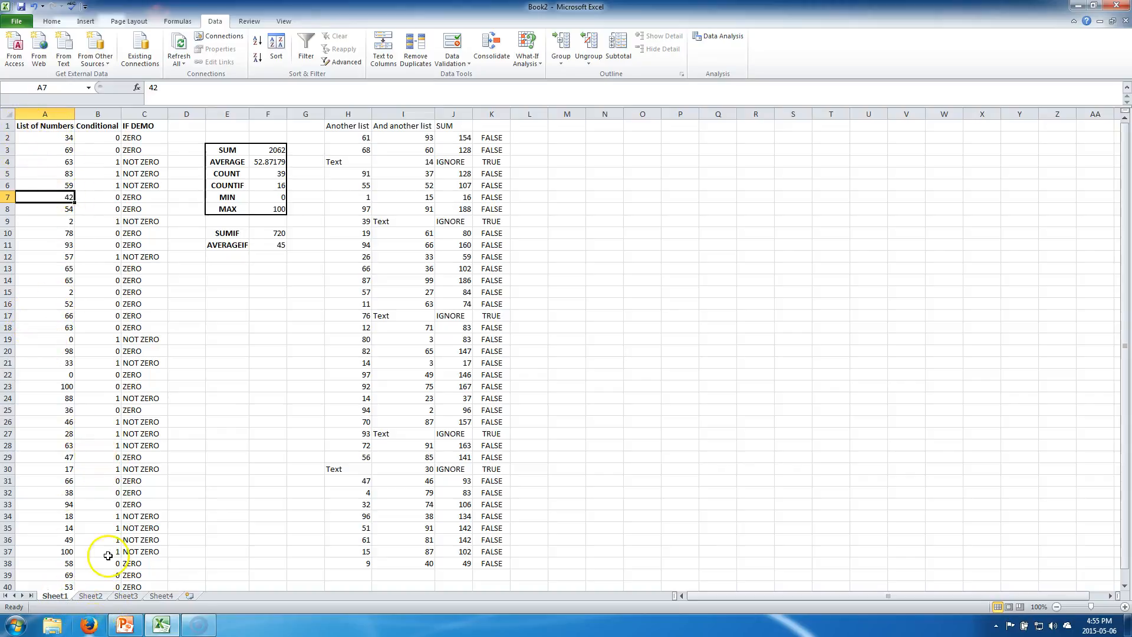
# Look over the number lists on Sheet2 and Sheet3, and select cell A2 on the blank Sheet4.
pyautogui.click(89, 597)
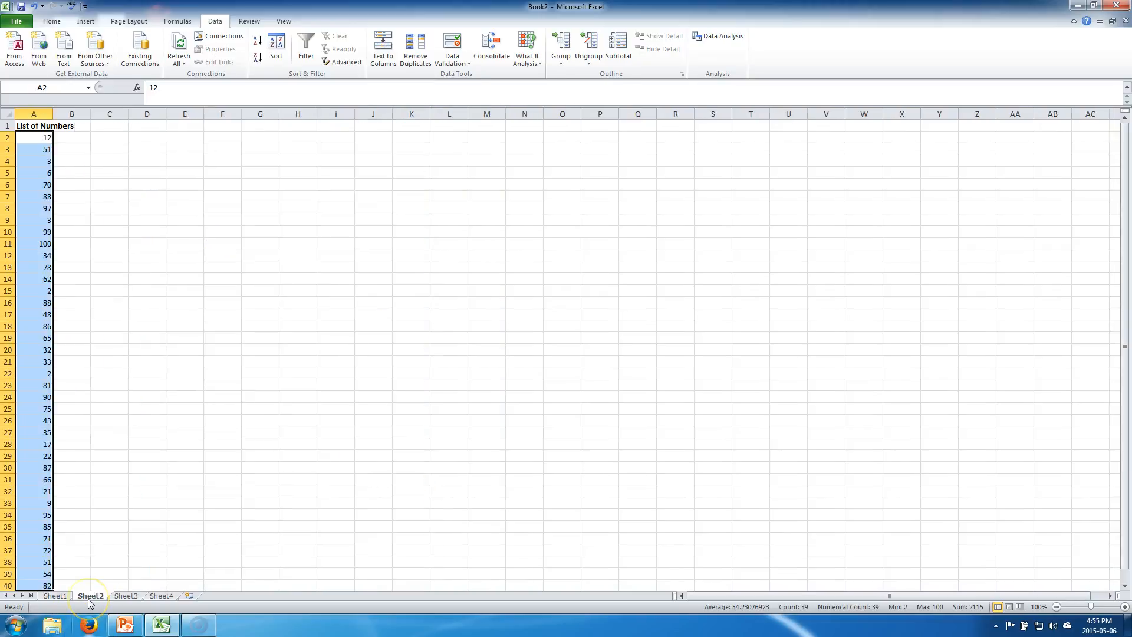
pyautogui.click(99, 563)
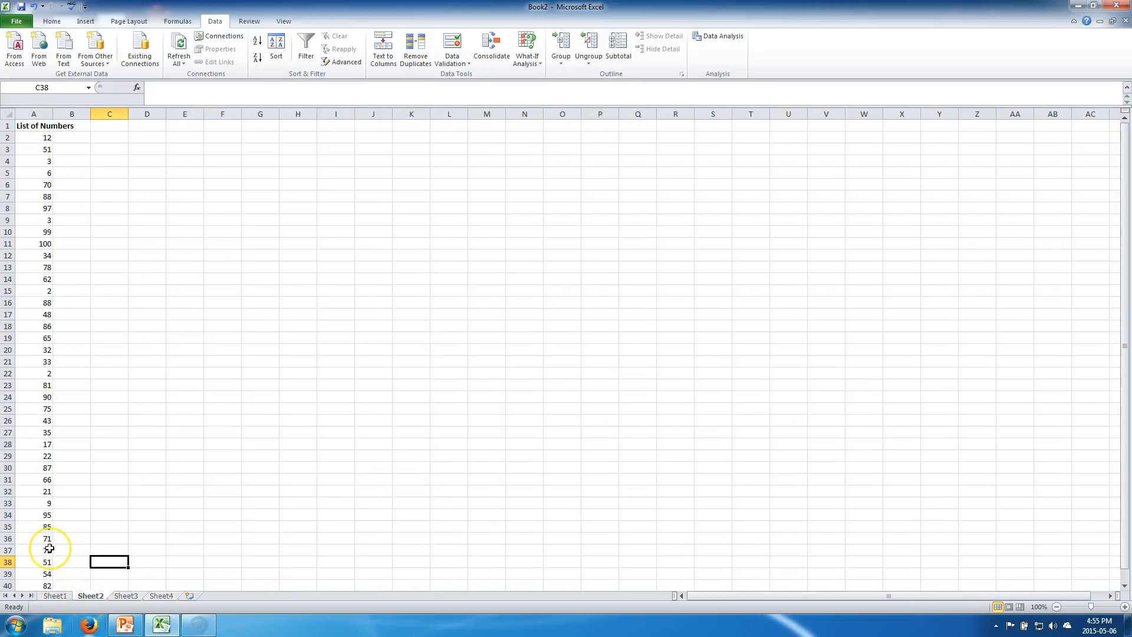
pyautogui.click(133, 598)
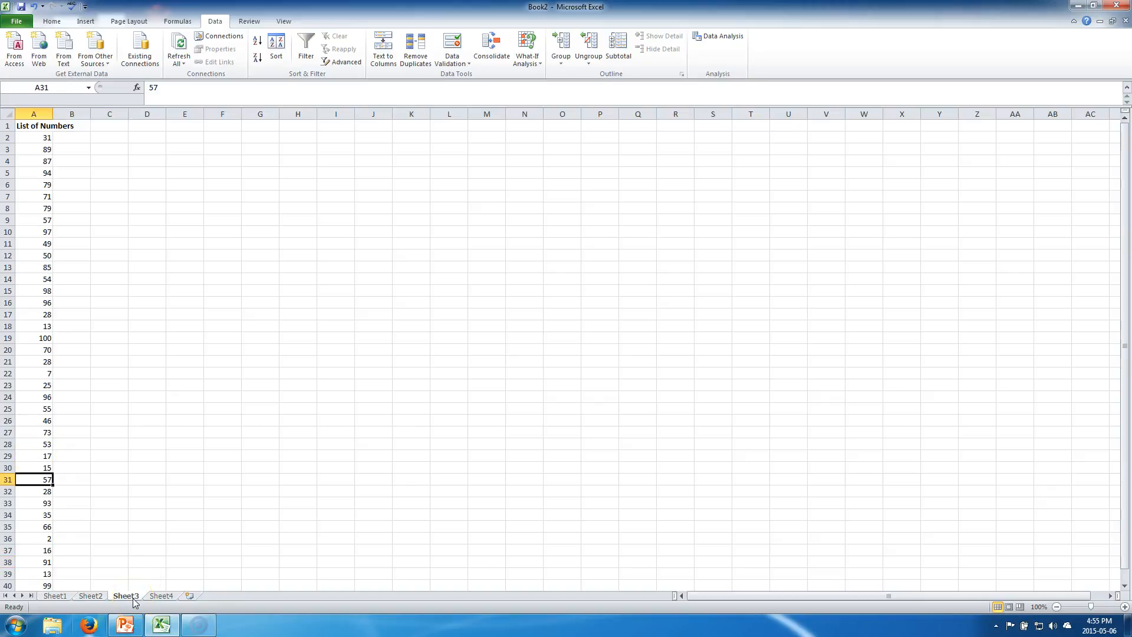
pyautogui.click(154, 597)
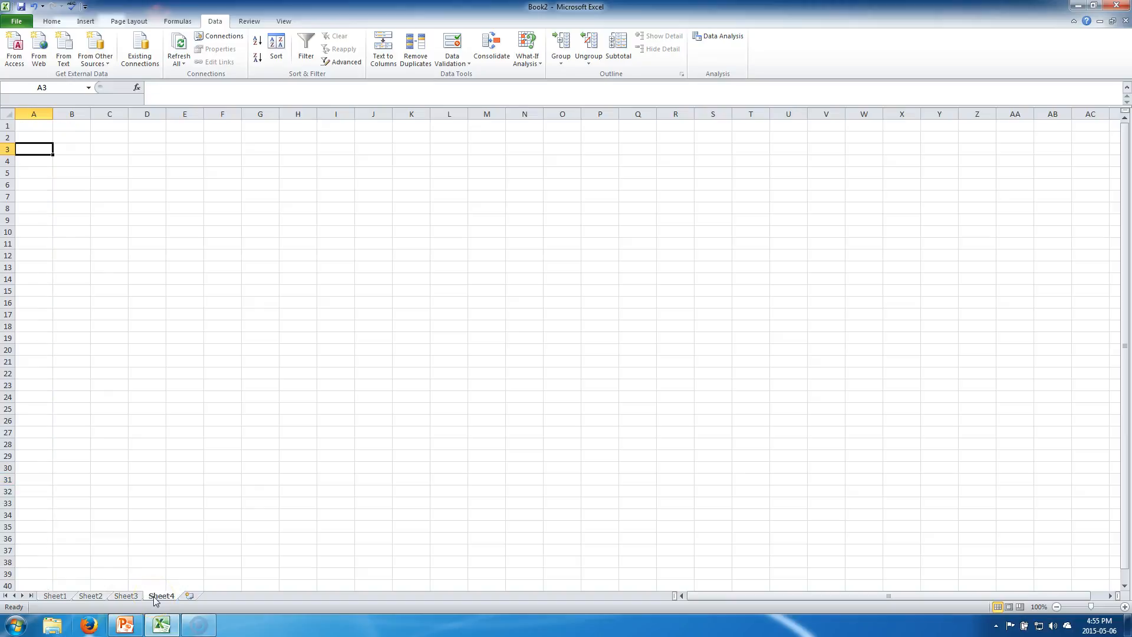
pyautogui.press('Down')
pyautogui.press('Up')
pyautogui.press('Up')
pyautogui.press('Up')
pyautogui.press('Down')
pyautogui.write('=')
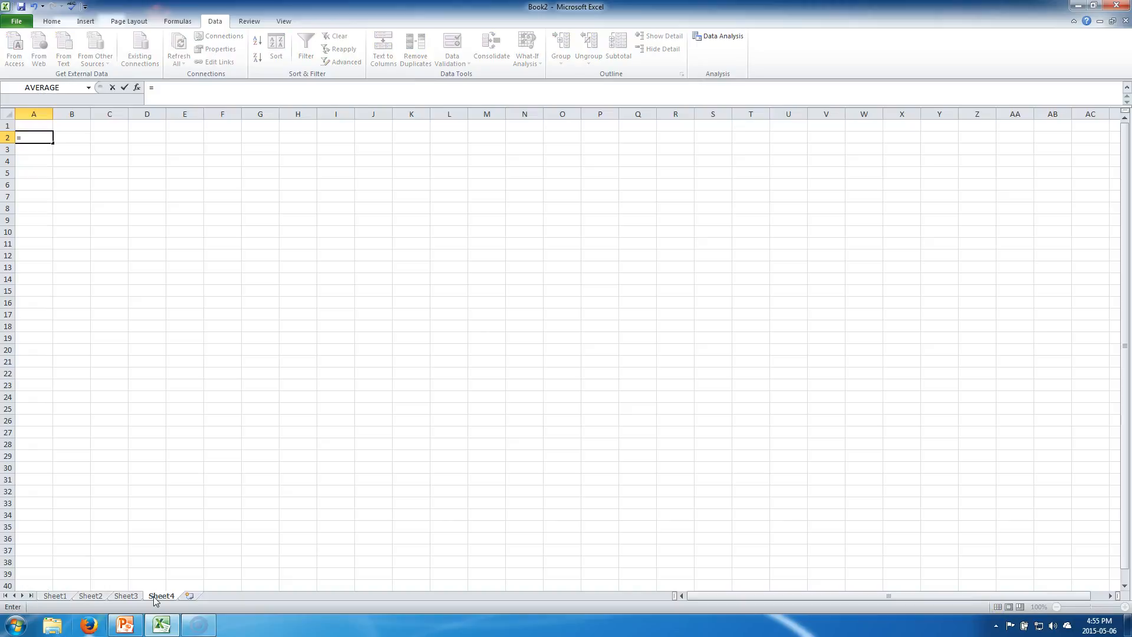
pyautogui.write('SUM')
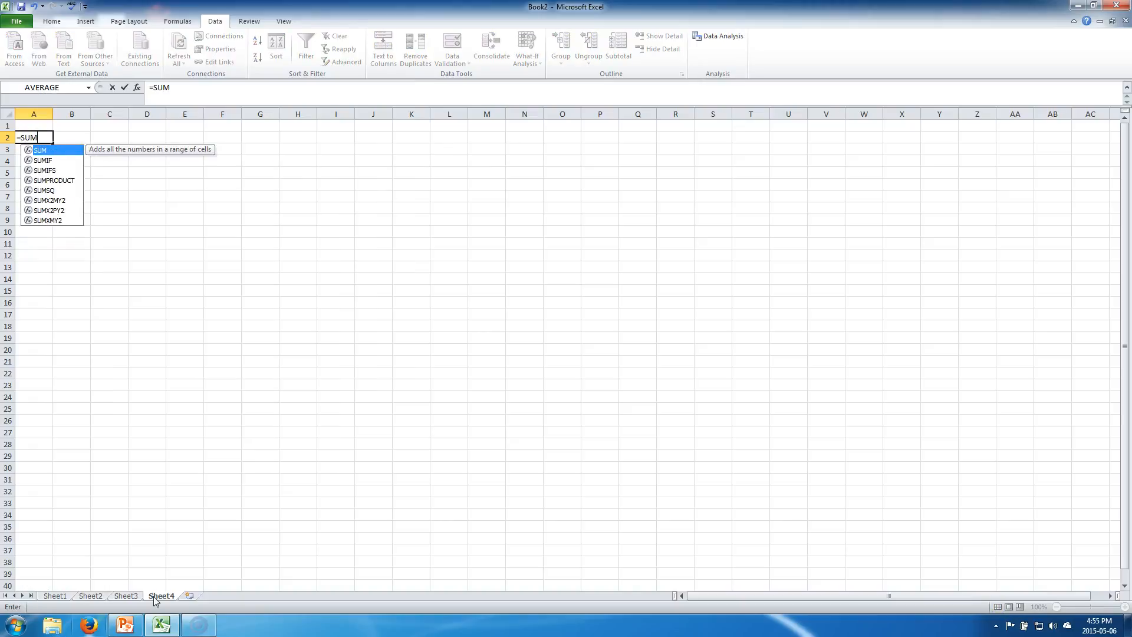
pyautogui.write('(')
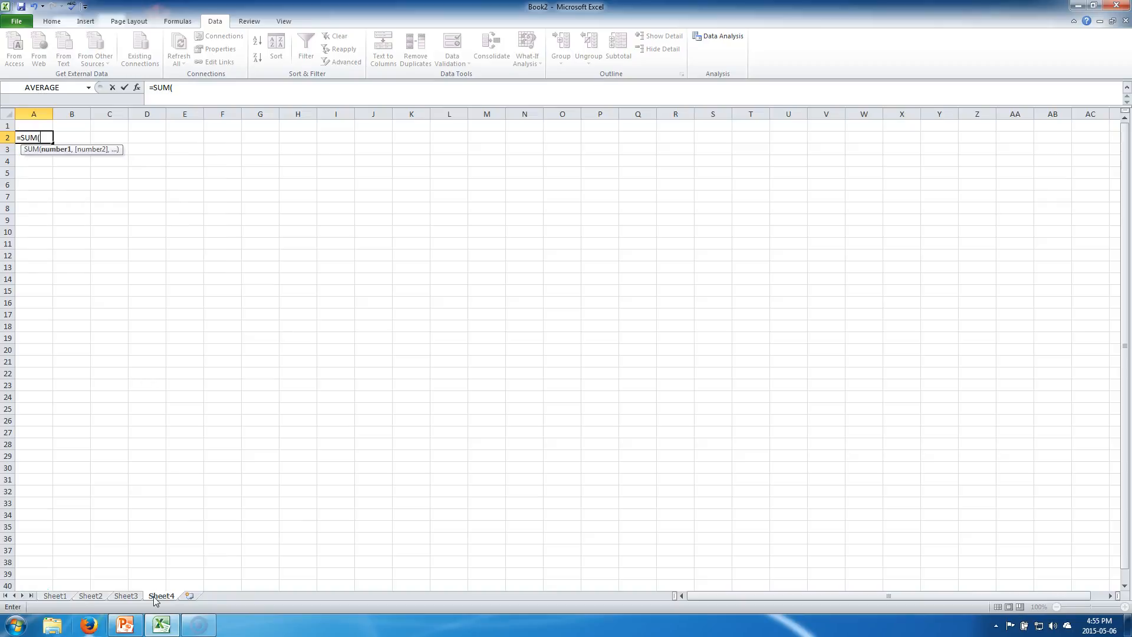
pyautogui.click(139, 597)
pyautogui.click(139, 596)
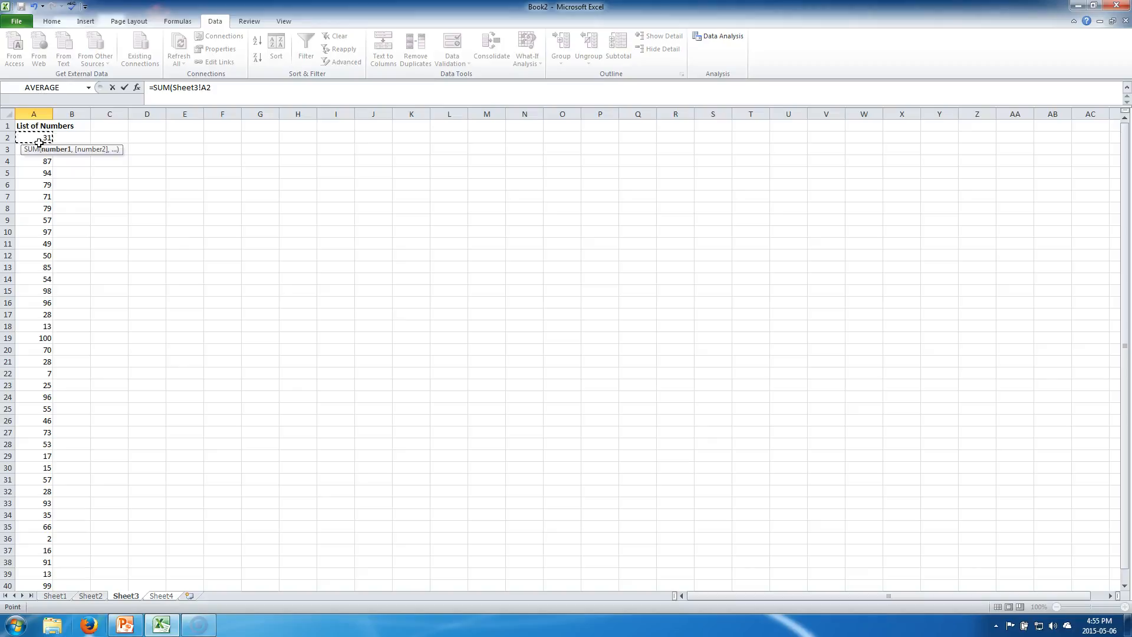
pyautogui.write(',')
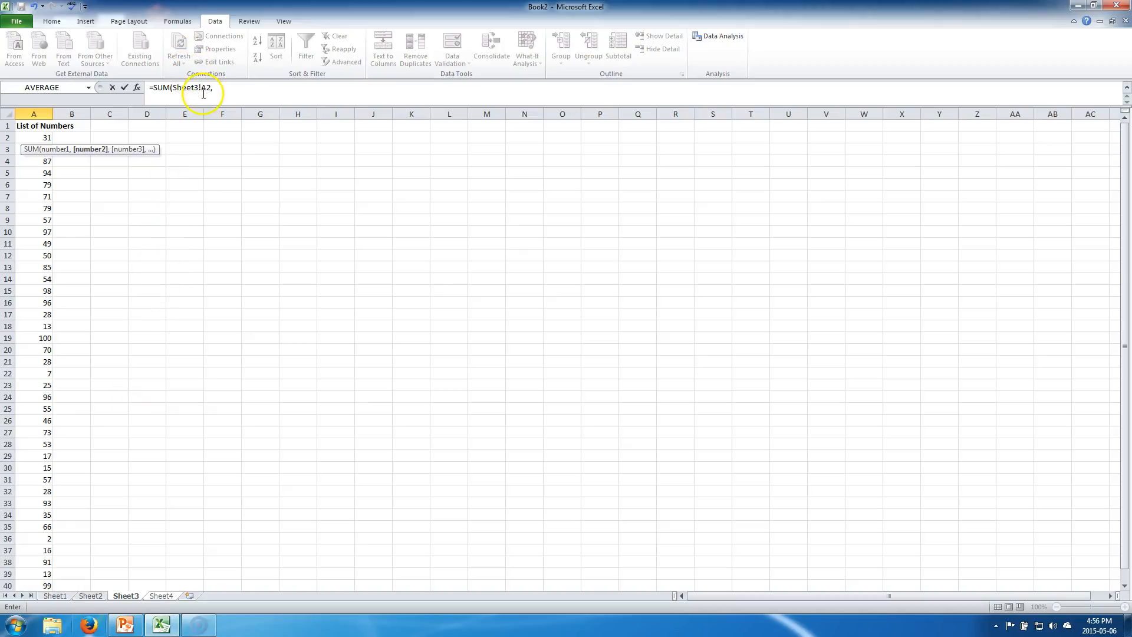
pyautogui.click(91, 596)
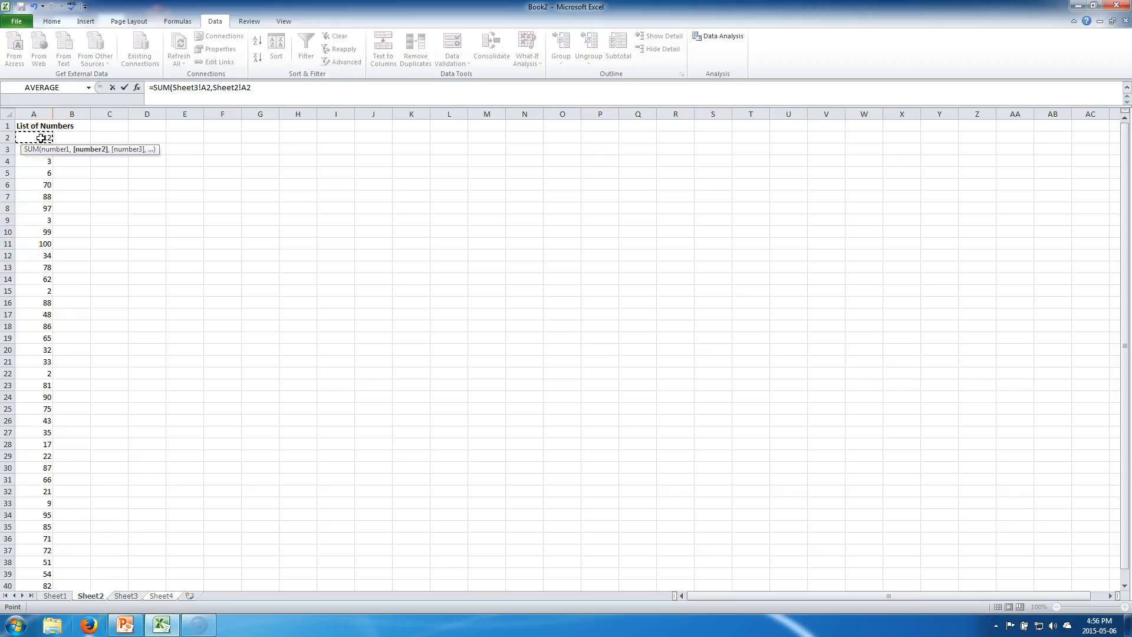
pyautogui.click(55, 596)
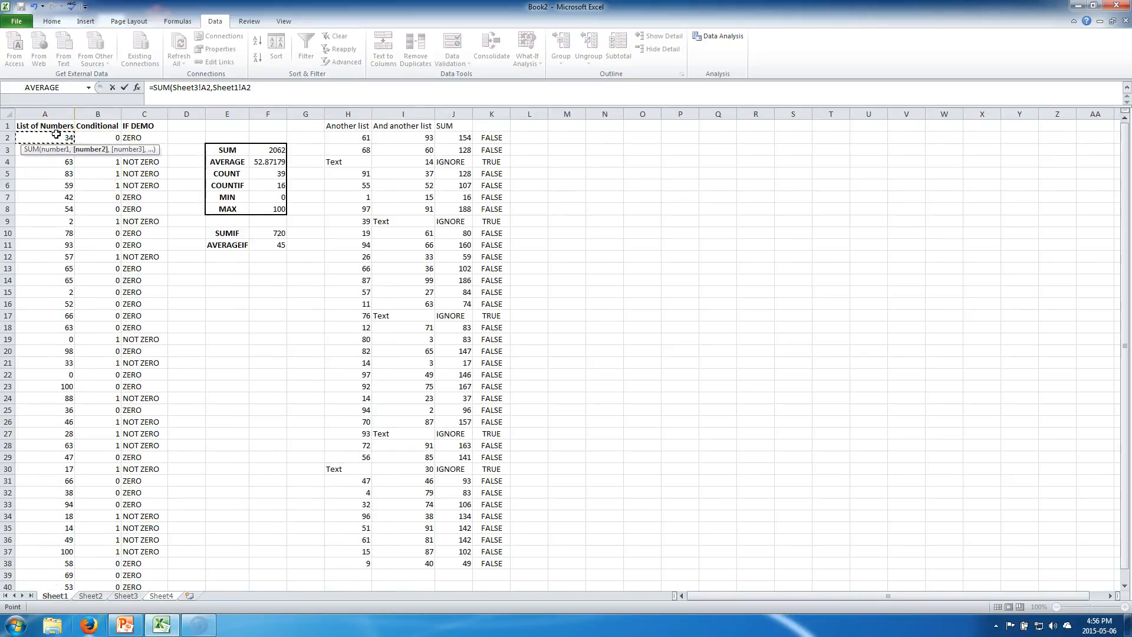
pyautogui.press('Escape')
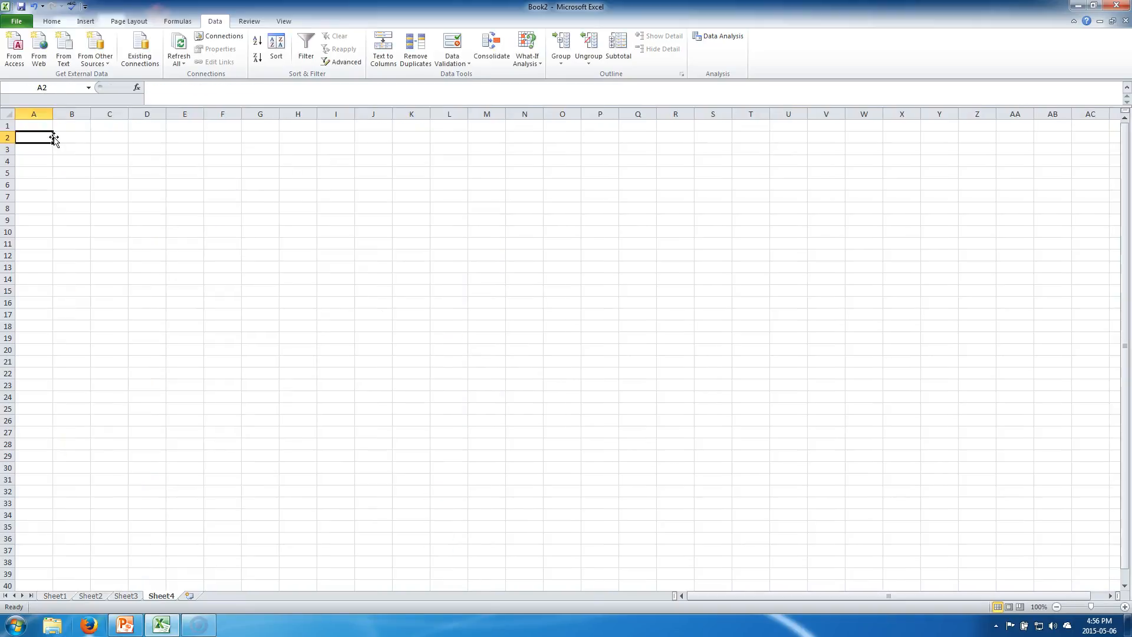
# Enter a SUM formula in Sheet4 cell A2 that adds the individual references Sheet3!A2, Sheet2!A2 and Sheet1!A2.
pyautogui.click(55, 596)
pyautogui.click(155, 597)
pyautogui.write('=')
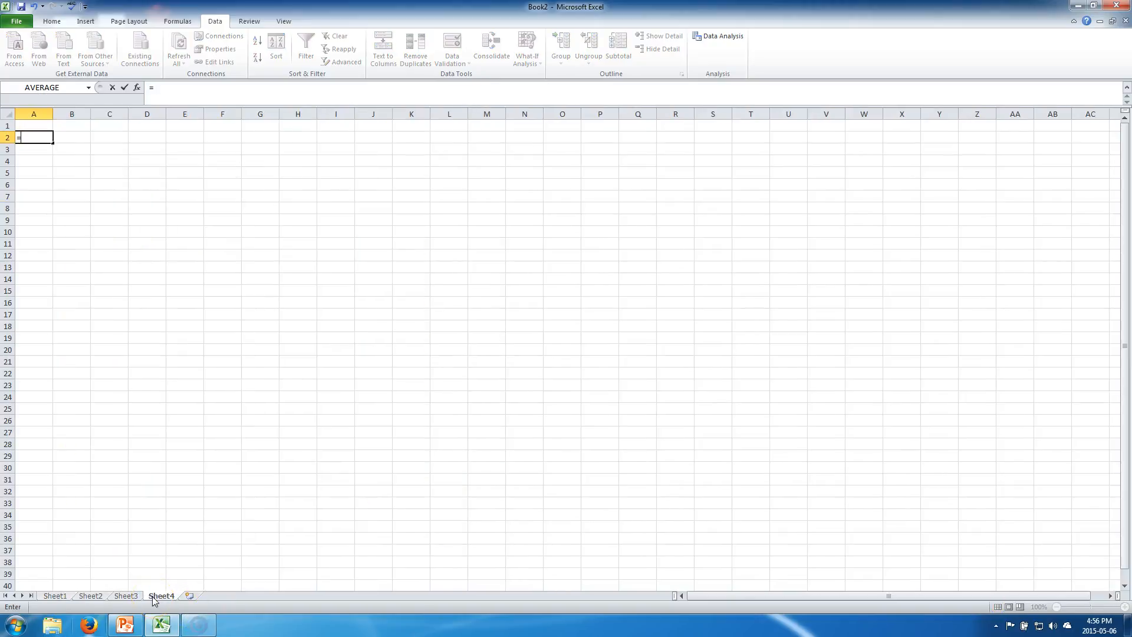
pyautogui.write('sum')
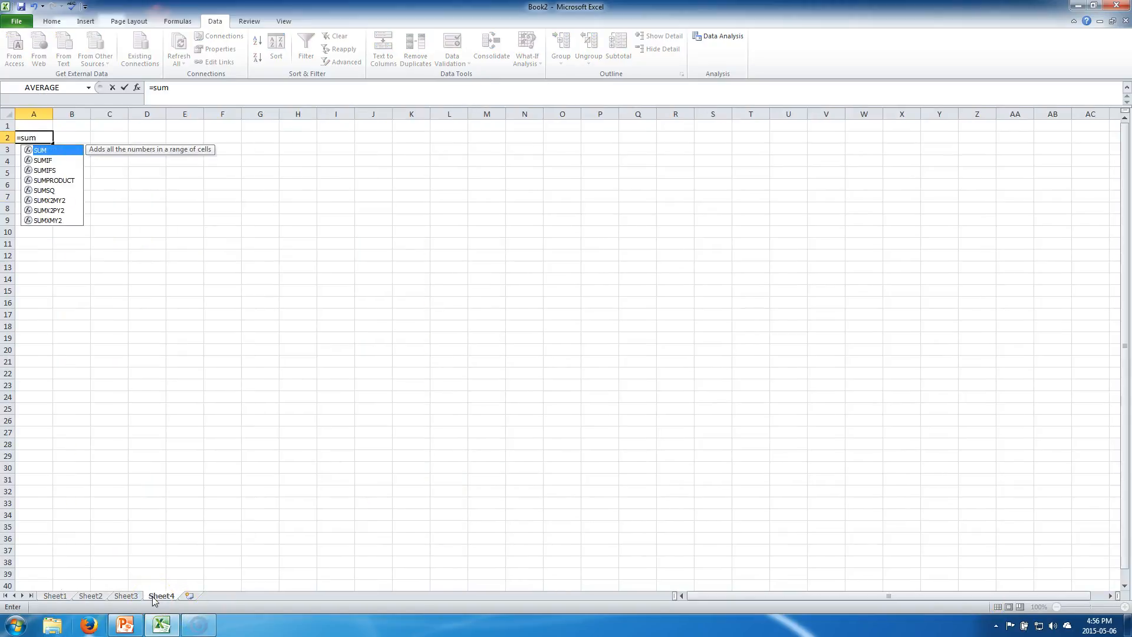
pyautogui.write('(')
pyautogui.click(120, 595)
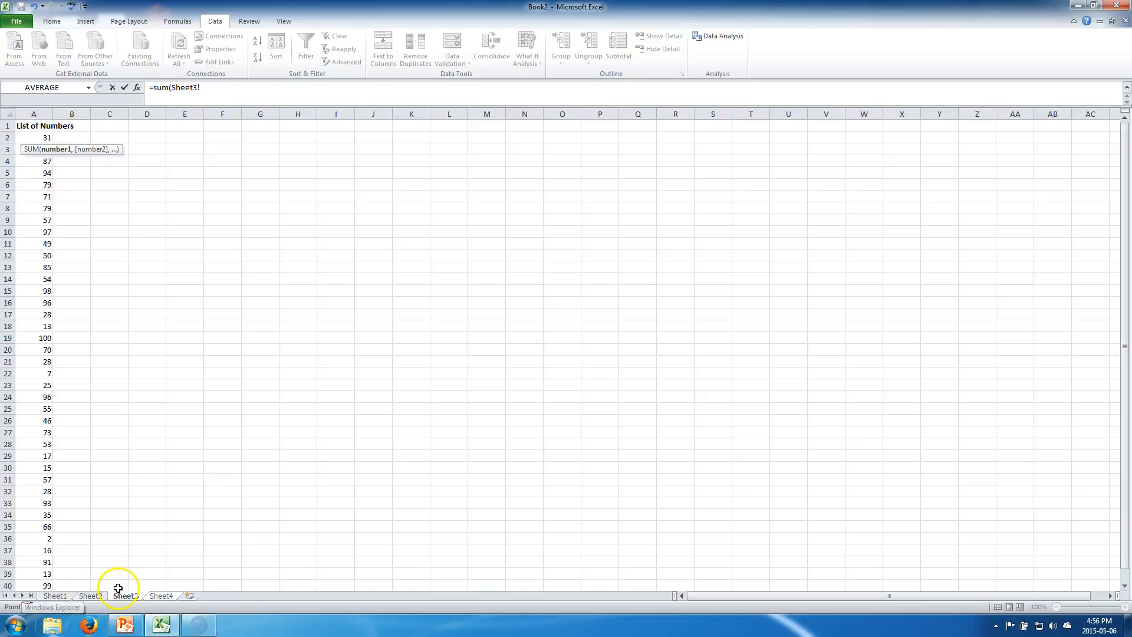
pyautogui.click(45, 138)
pyautogui.write(',')
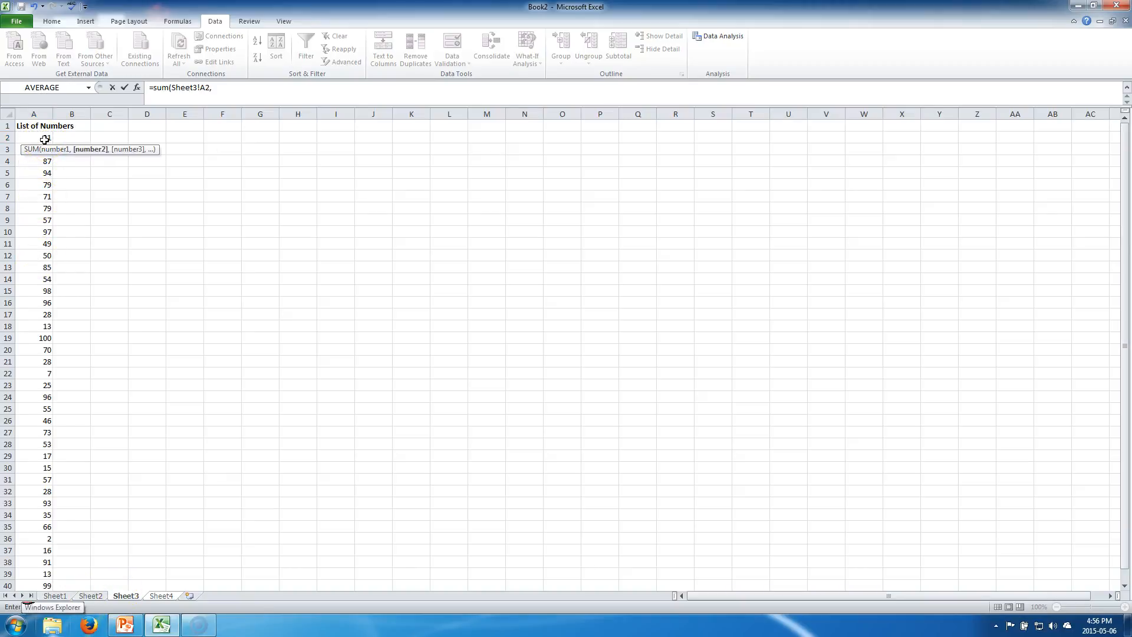
pyautogui.click(92, 596)
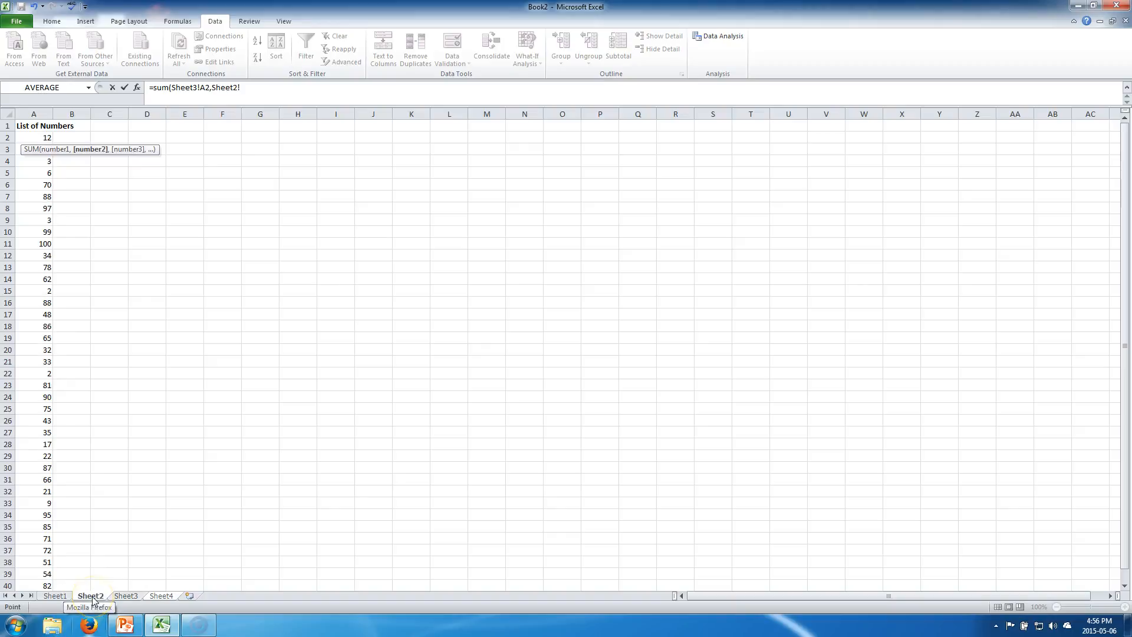
pyautogui.click(45, 137)
pyautogui.write(',')
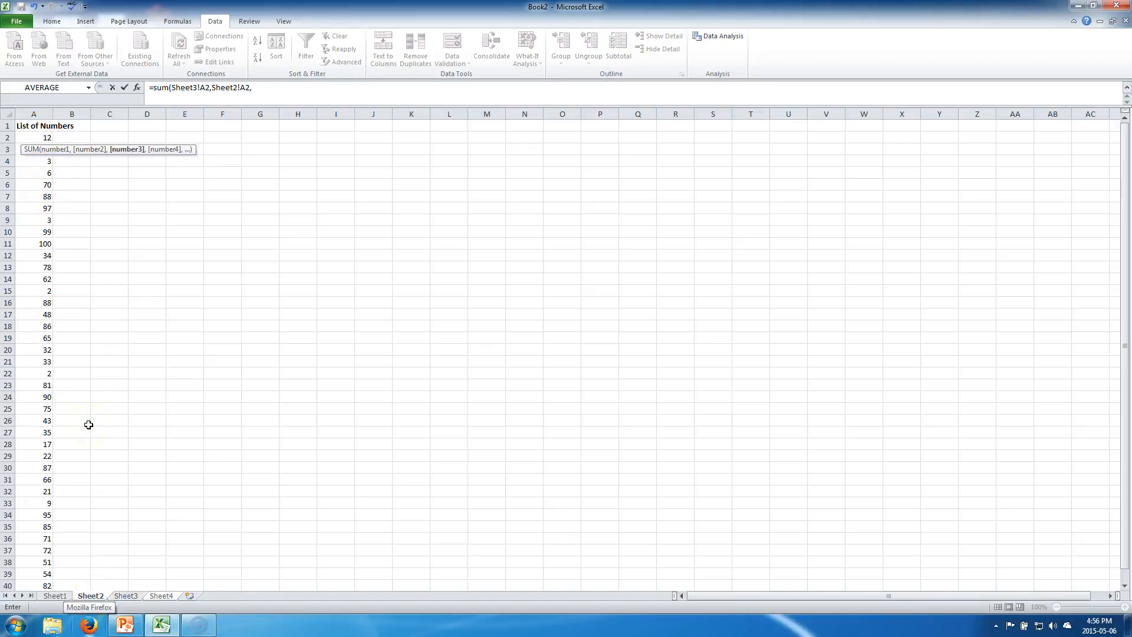
pyautogui.click(56, 596)
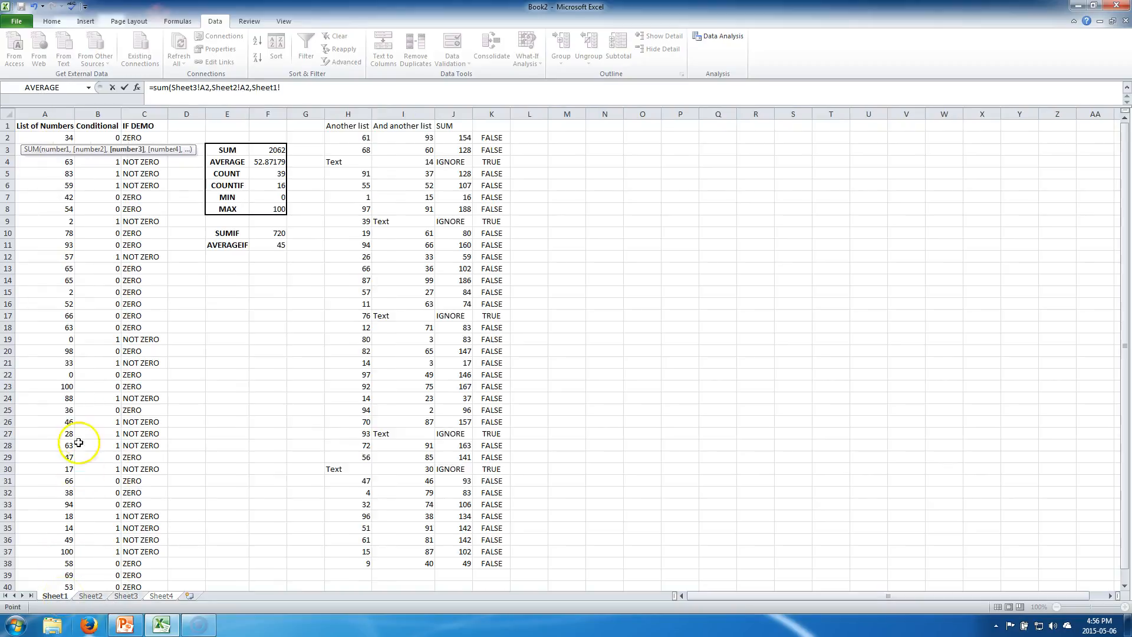
pyautogui.click(52, 134)
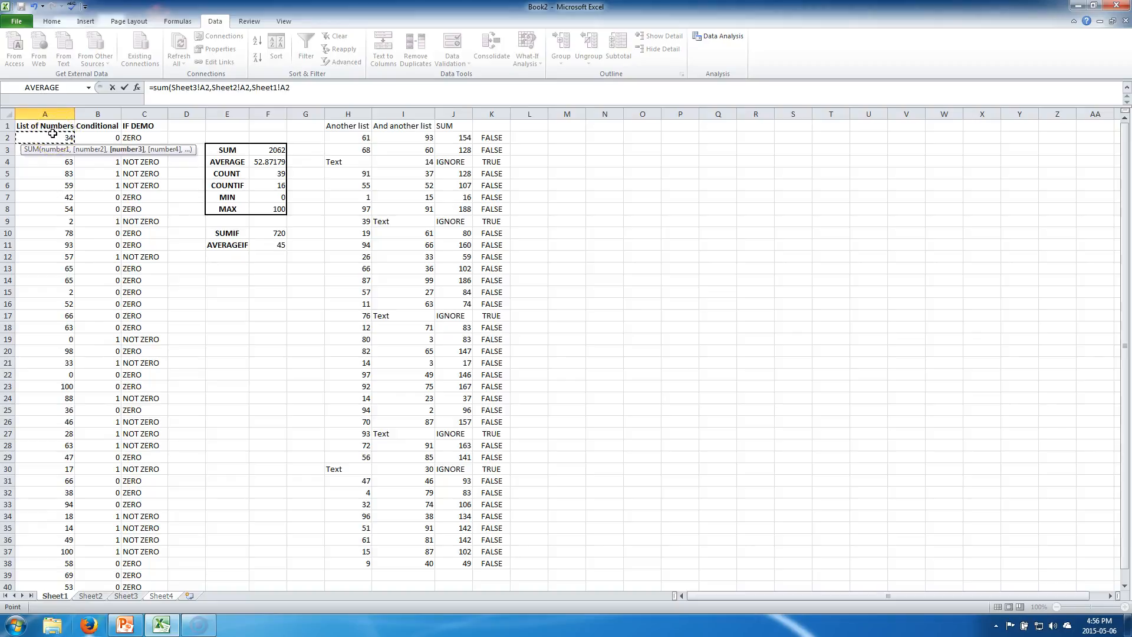
pyautogui.write(')')
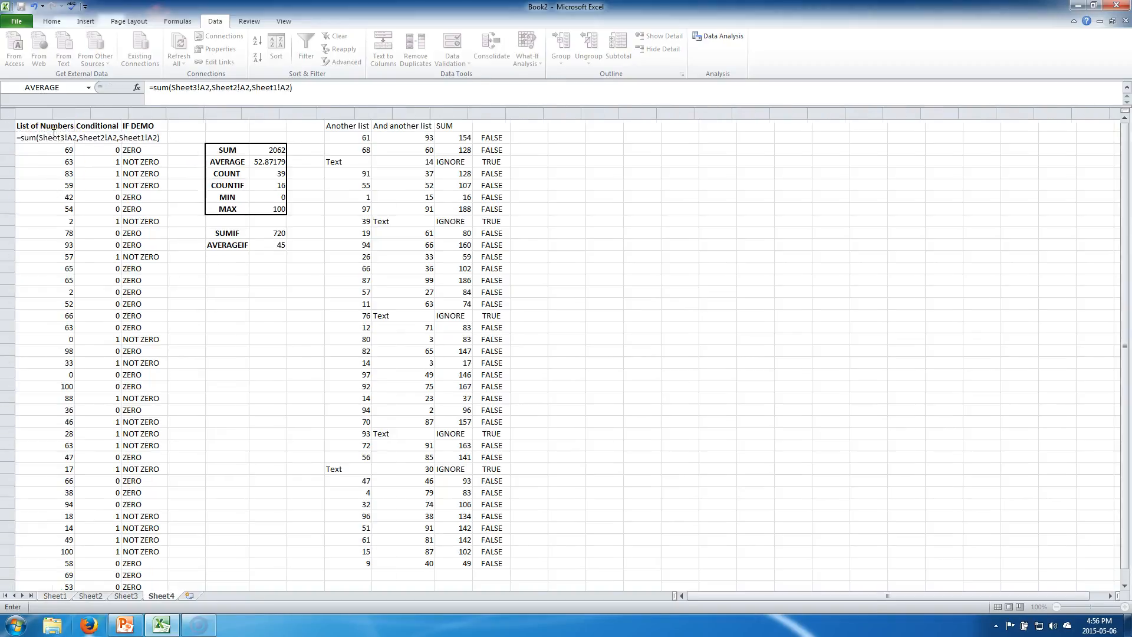
pyautogui.press('Return')
pyautogui.click(50, 148)
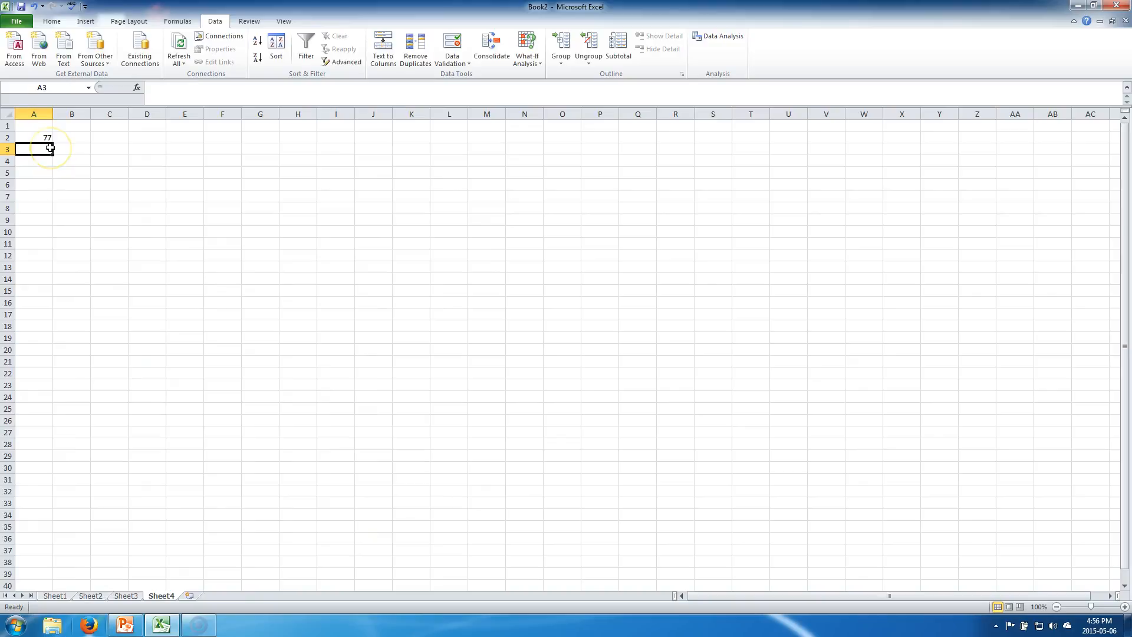
pyautogui.press('Up')
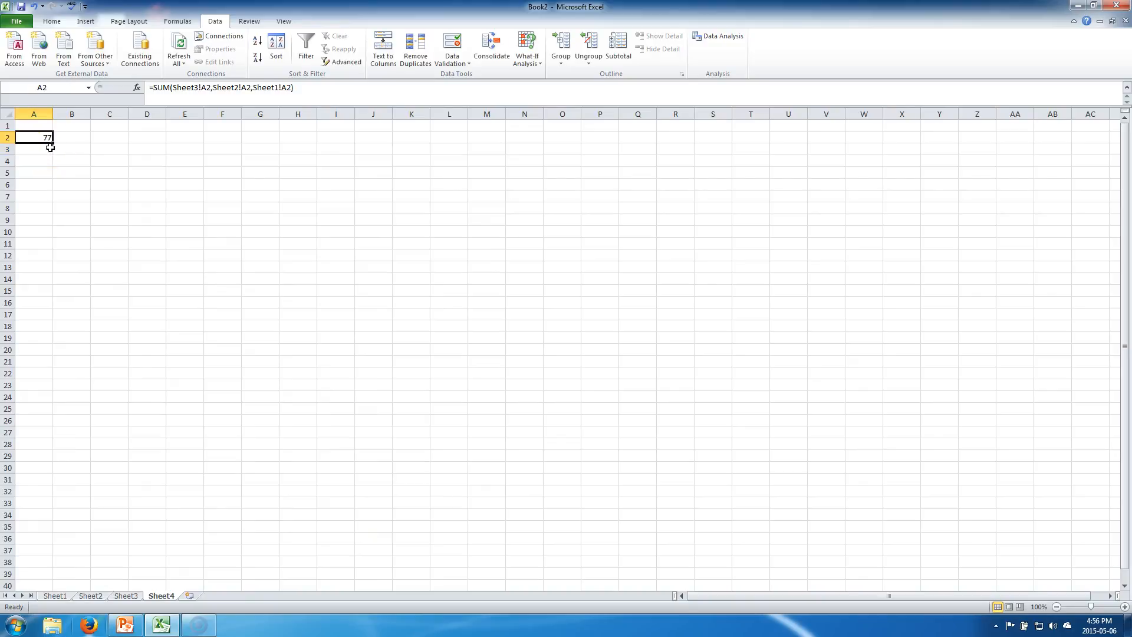
# Enter a 3D SUM formula in Sheet4 cell A3 that totals cell A2 across the sheet range Sheet1:Sheet3.
pyautogui.press('Down')
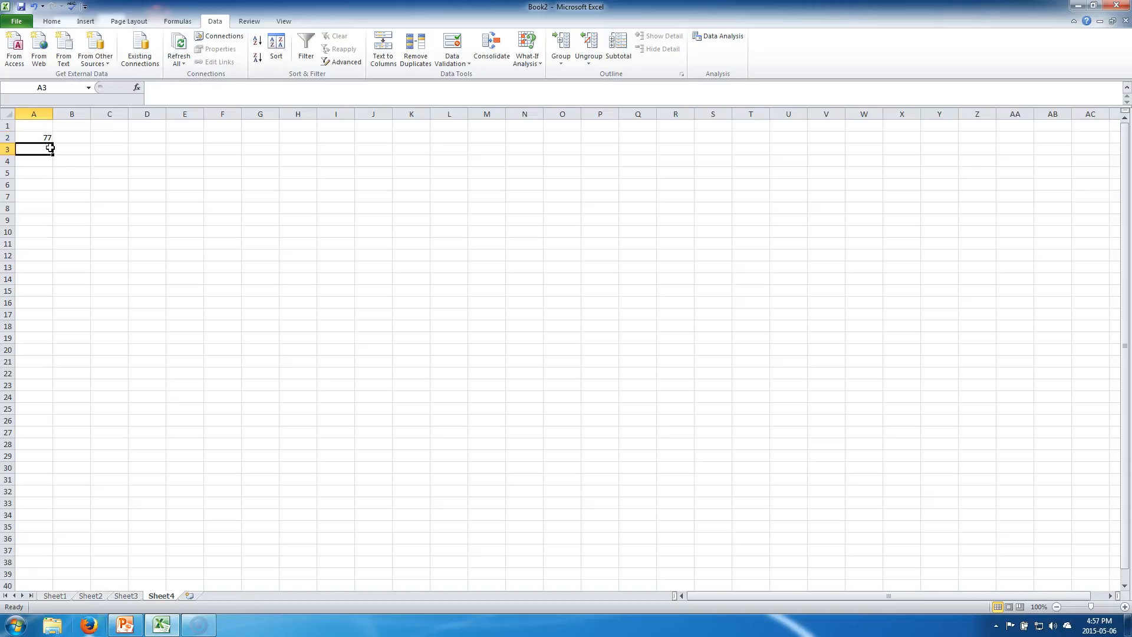
pyautogui.write('=SUM(')
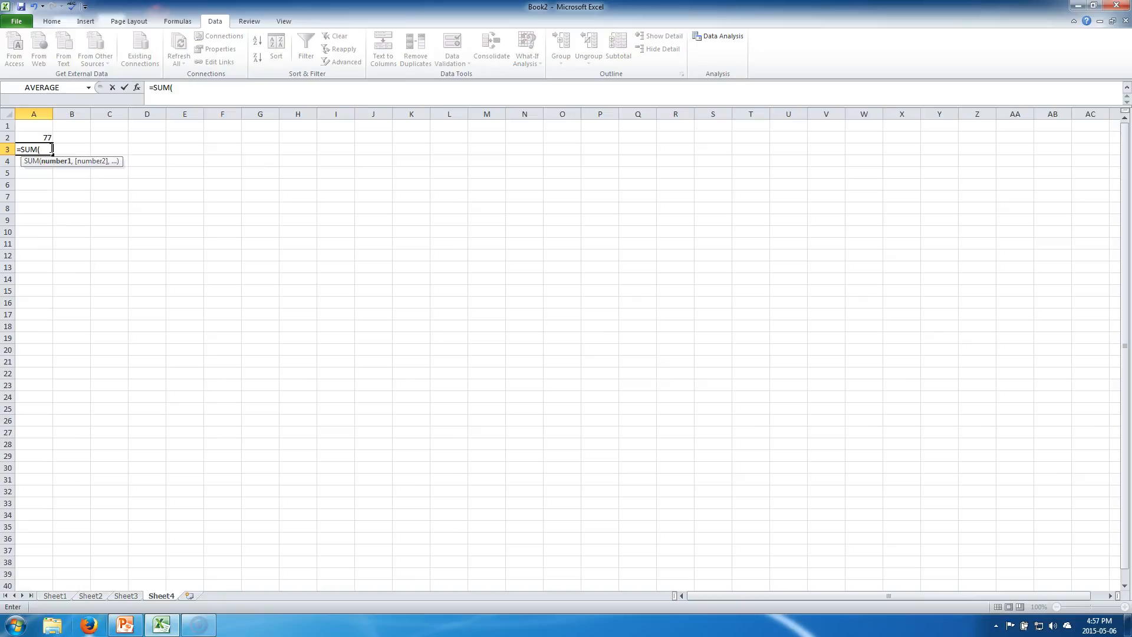
pyautogui.moveTo(125, 624)
pyautogui.click(126, 596)
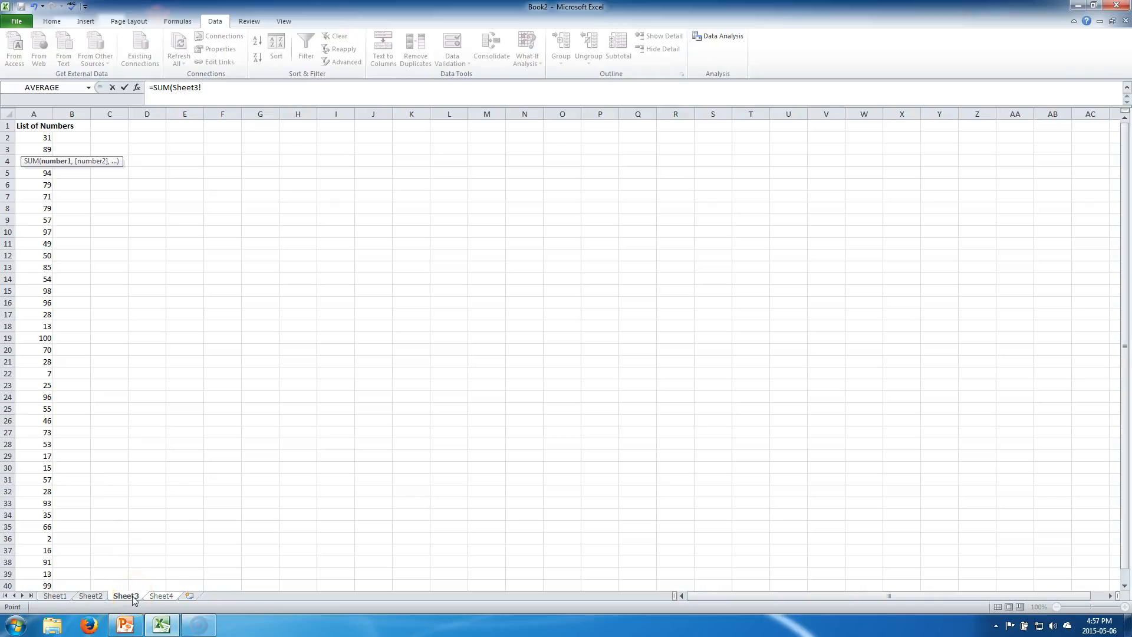
pyautogui.click(47, 139)
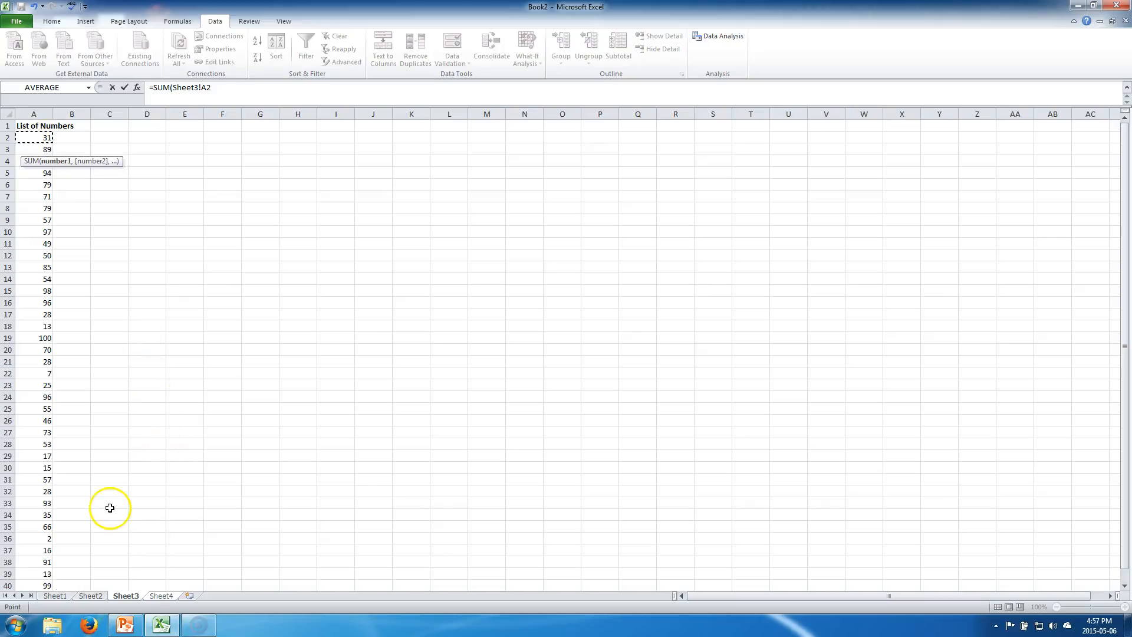
pyautogui.keyDown('shift'); pyautogui.click(68, 597); pyautogui.keyUp('shift')
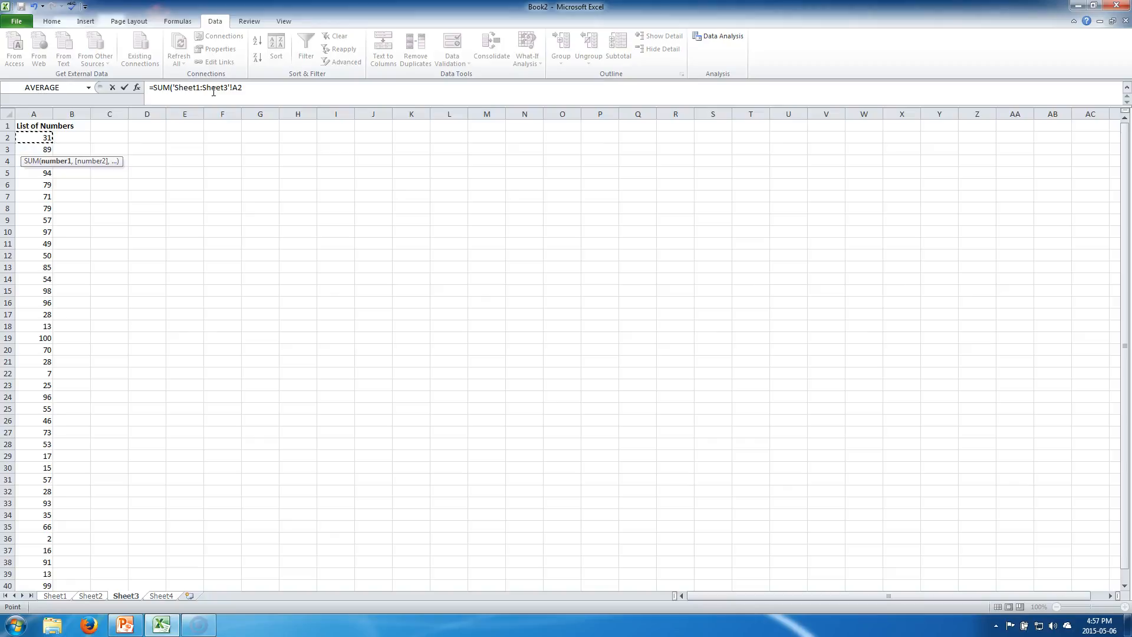
pyautogui.write(')')
pyautogui.press('Return')
pyautogui.hotkey('ctrl', "'")
pyautogui.hotkey('ctrl', 'Return')
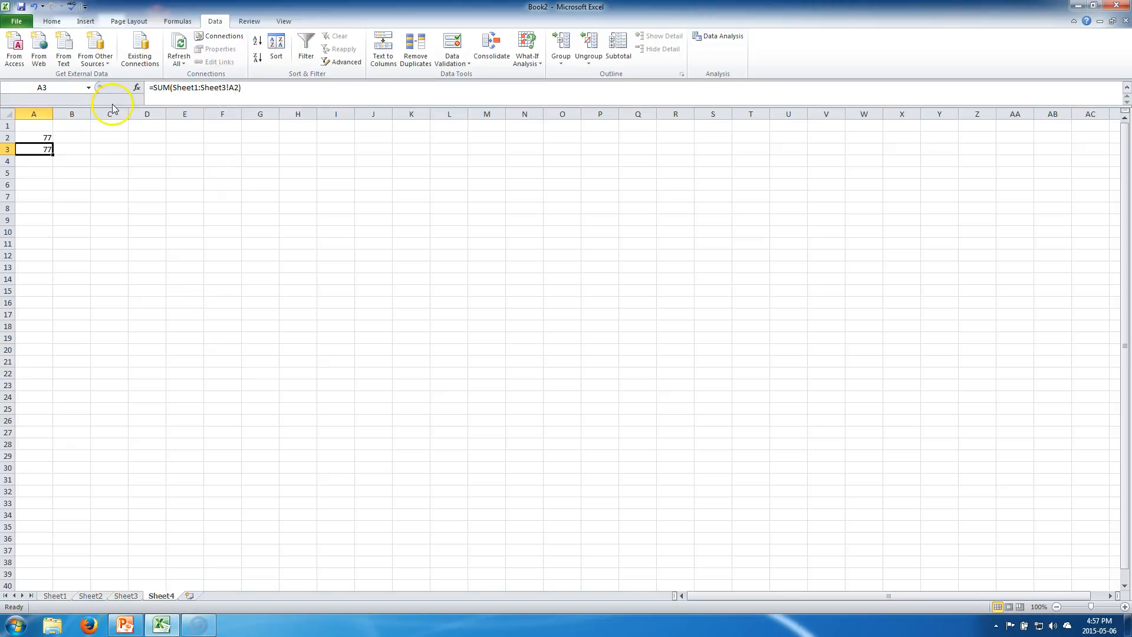
# Compare the individually referenced SUM formula in A2 with the sheet-range SUM formula in A3.
pyautogui.press('Up')
pyautogui.press('Down')
pyautogui.press('Up')
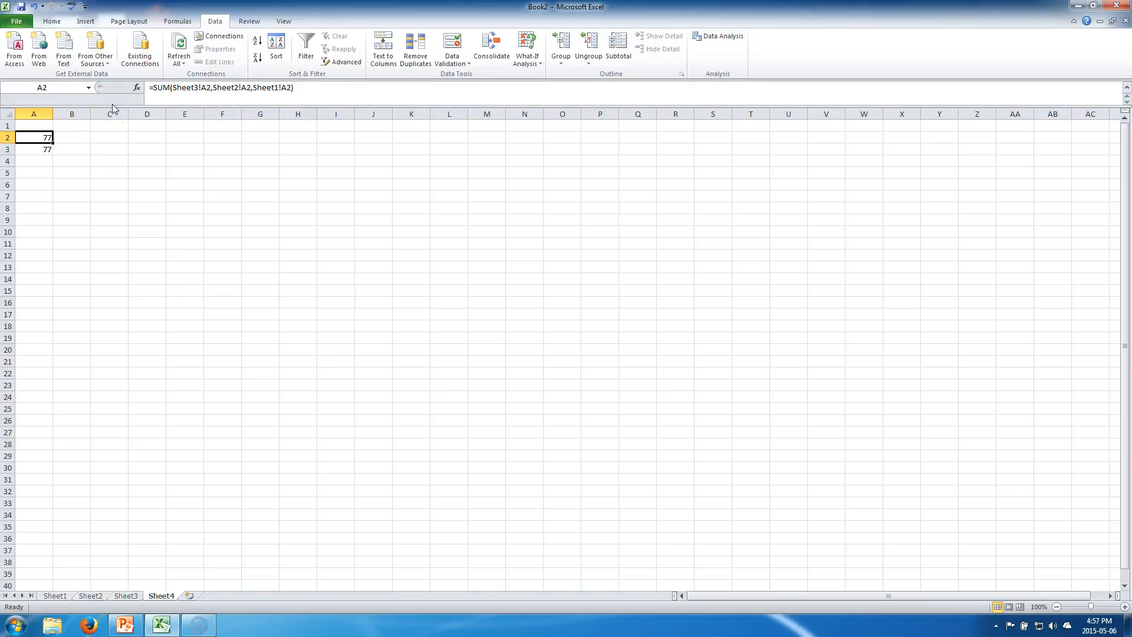
pyautogui.press('Down')
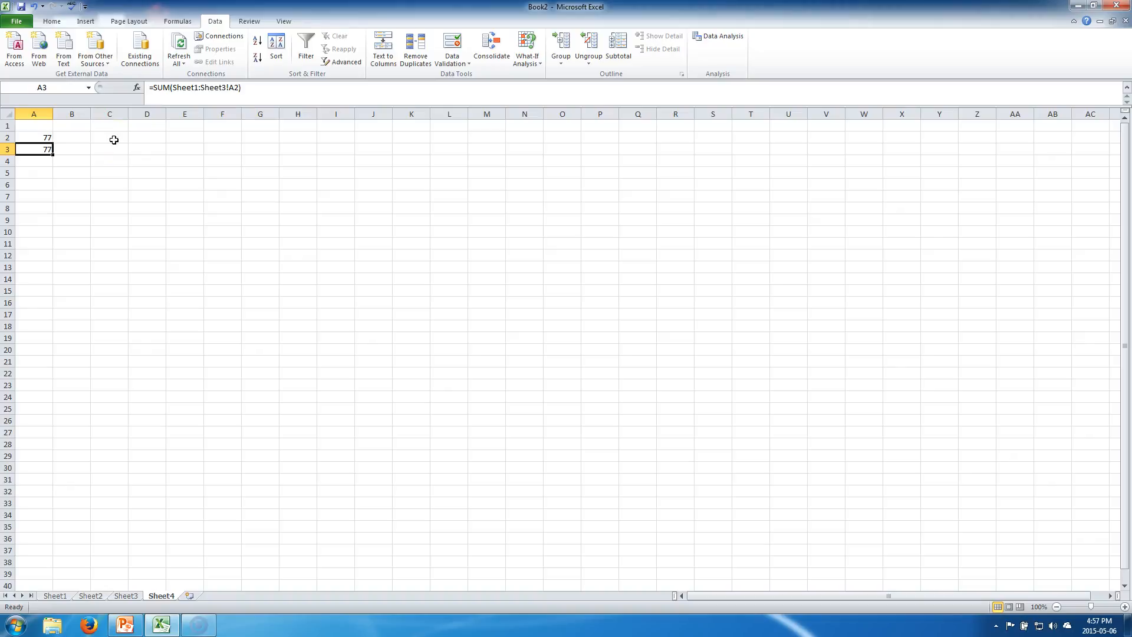
pyautogui.press('Up')
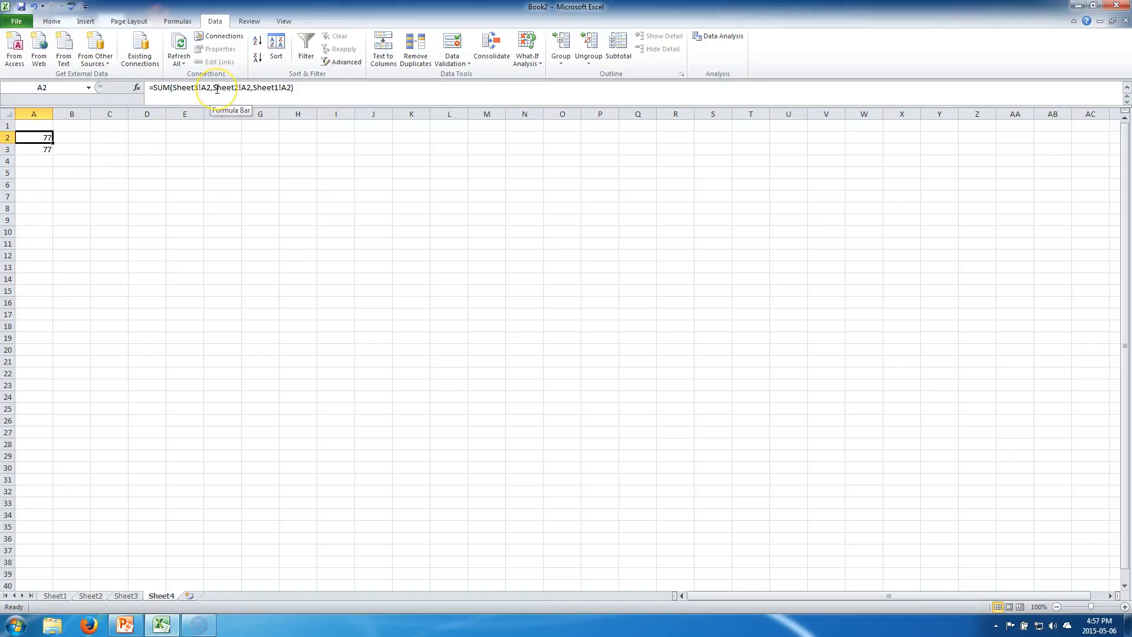
pyautogui.press('Down')
pyautogui.press('Up')
pyautogui.press('Down')
pyautogui.press('Up')
pyautogui.press('Down')
# Enter an AVERAGE formula in Sheet4 cell A4 over the ranges Sheet3!A8:A19, Sheet2!A20:A27 and Sheet1!A37:A40.
pyautogui.press('Down')
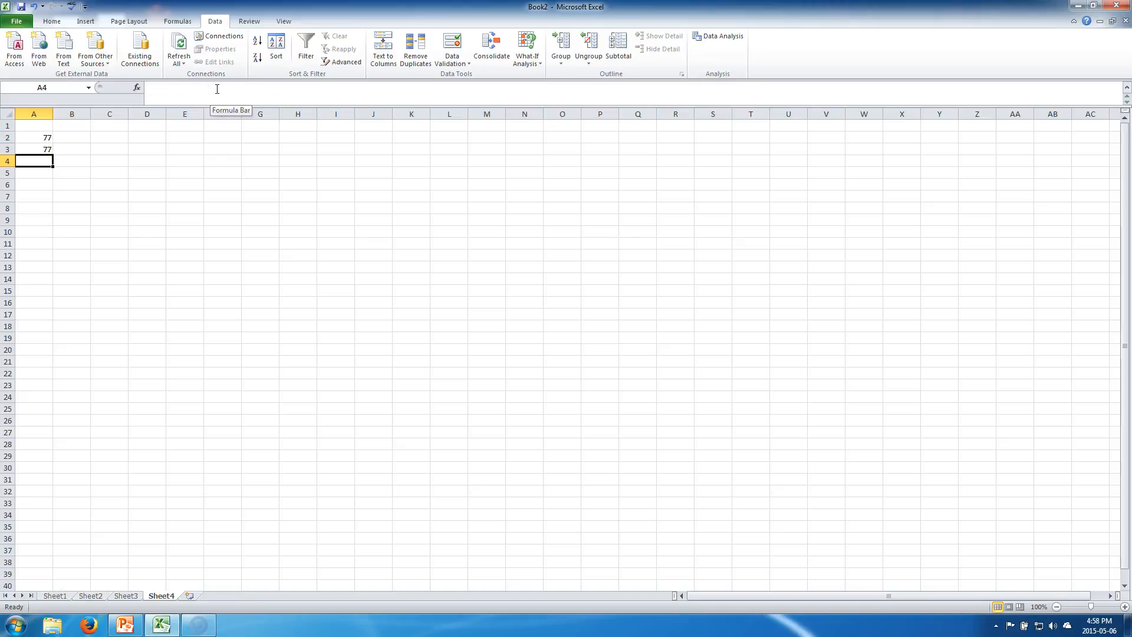
pyautogui.write('=a')
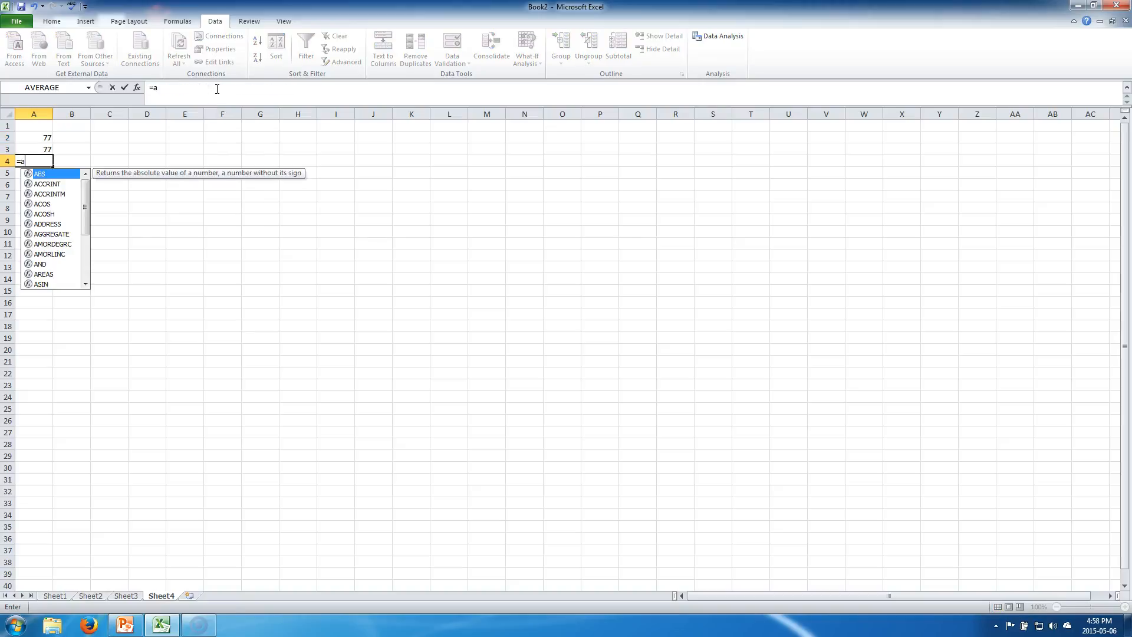
pyautogui.write('verage(')
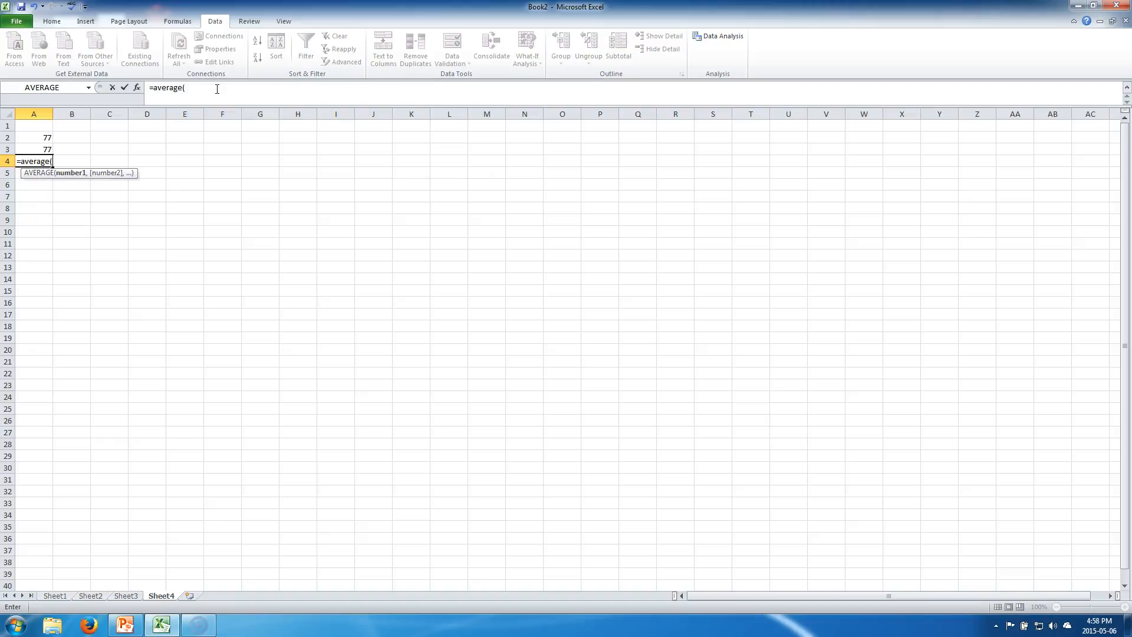
pyautogui.click(127, 595)
pyautogui.moveTo(46, 207); pyautogui.dragTo(43, 341)
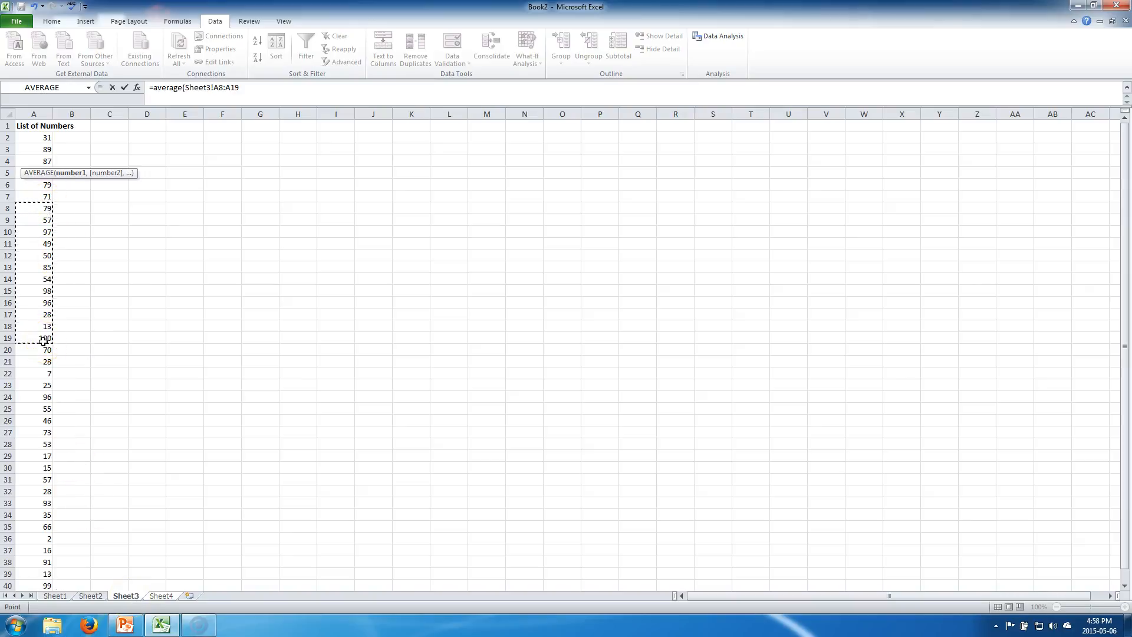
pyautogui.write(',')
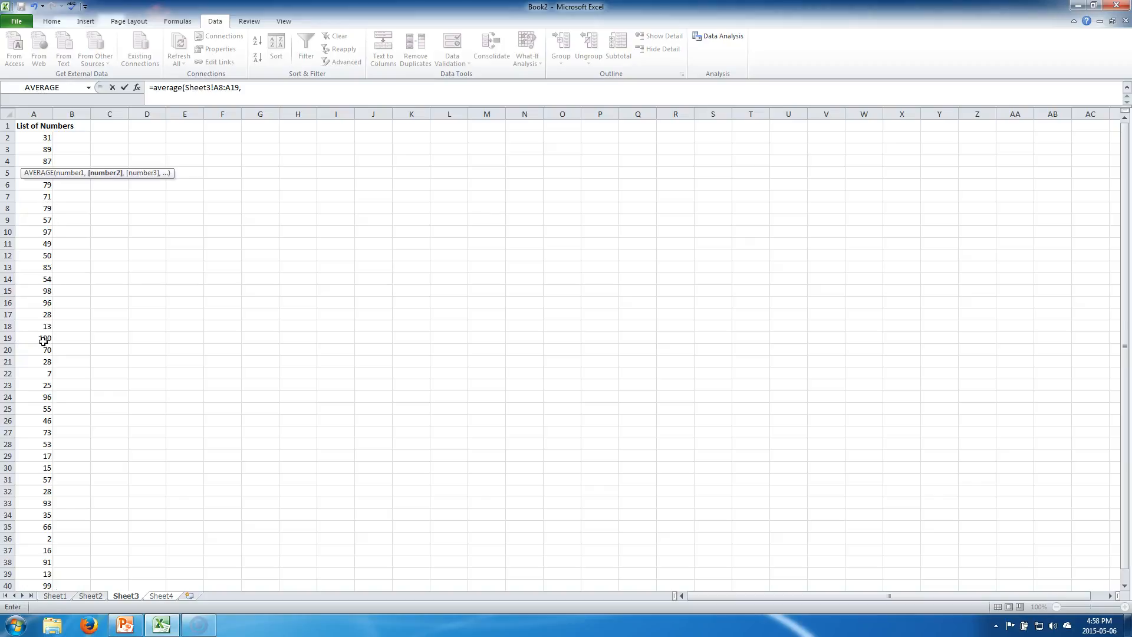
pyautogui.click(90, 596)
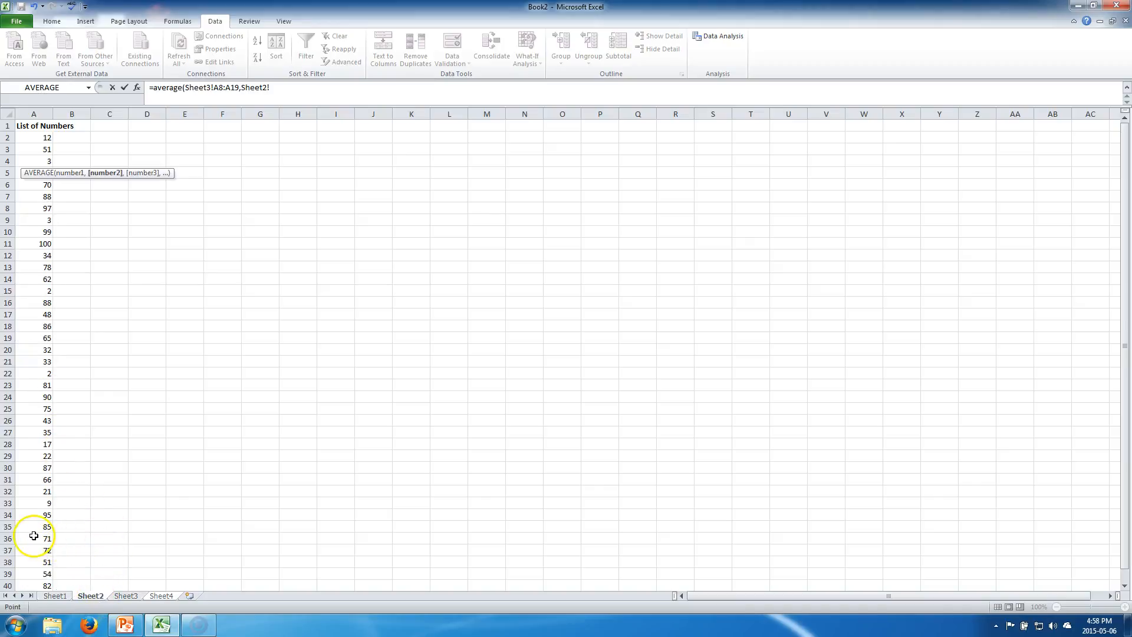
pyautogui.moveTo(46, 432); pyautogui.dragTo(48, 354)
pyautogui.write(',')
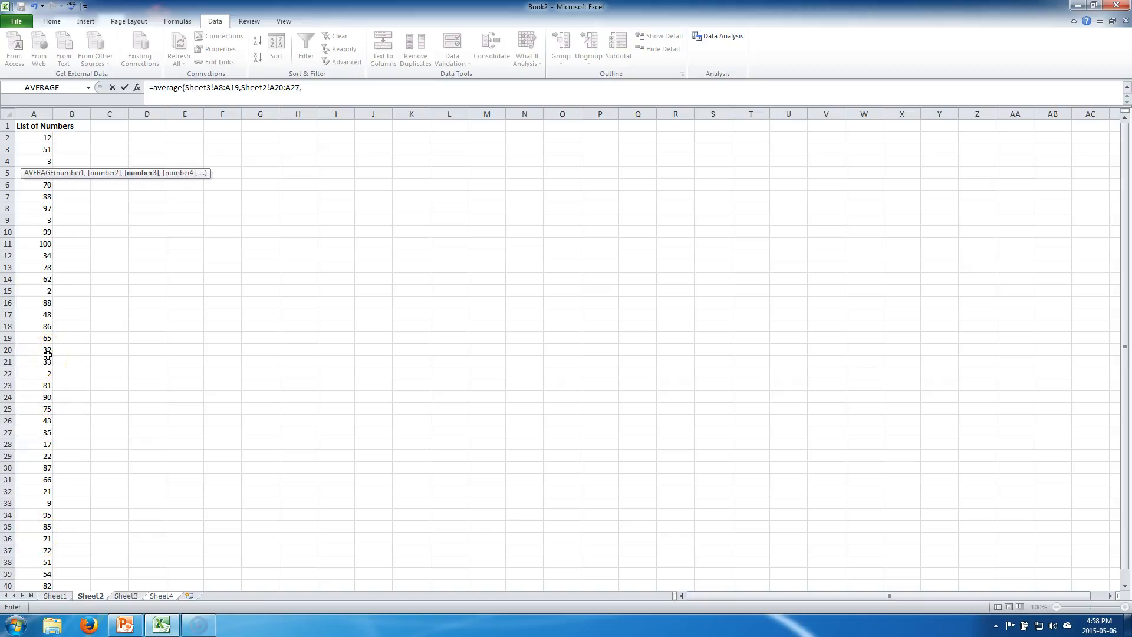
pyautogui.click(52, 595)
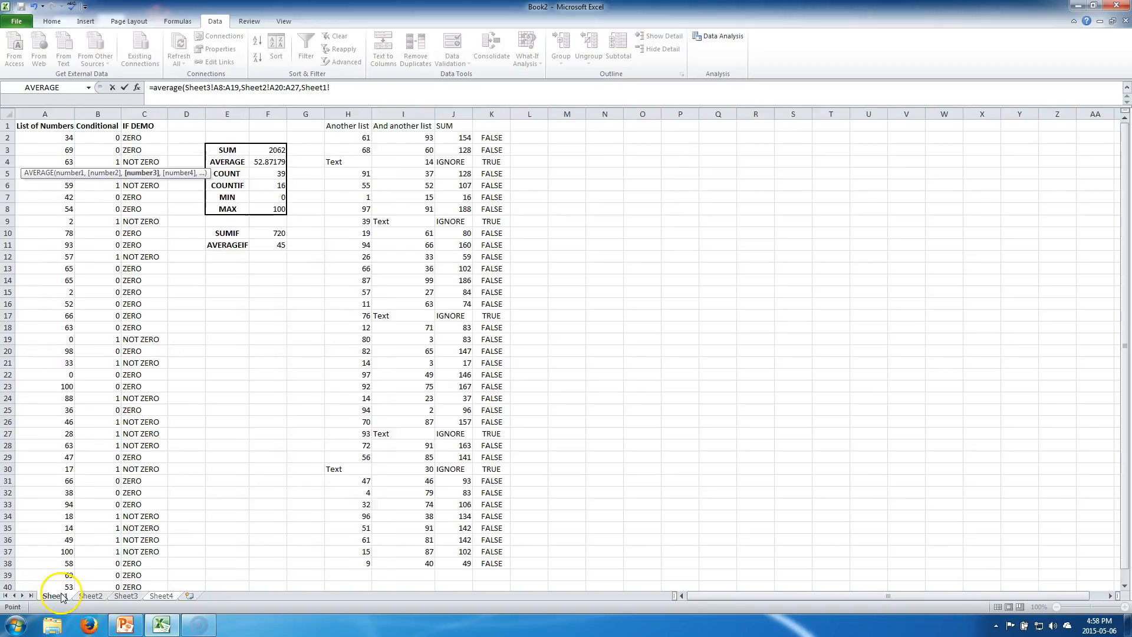
pyautogui.moveTo(69, 550); pyautogui.dragTo(71, 578)
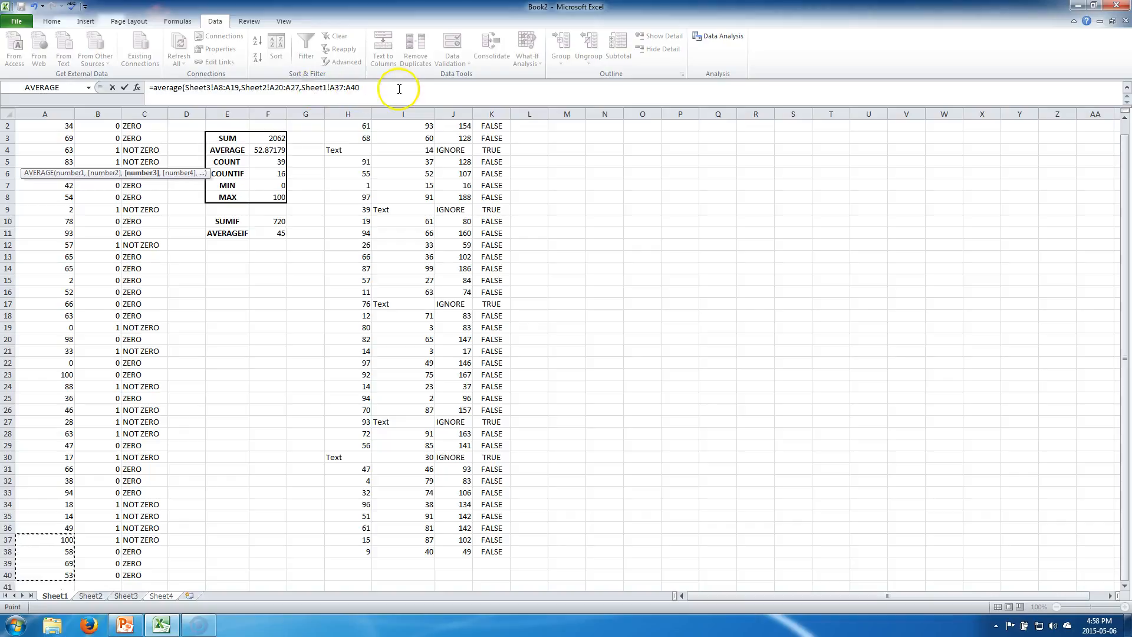
pyautogui.write(')')
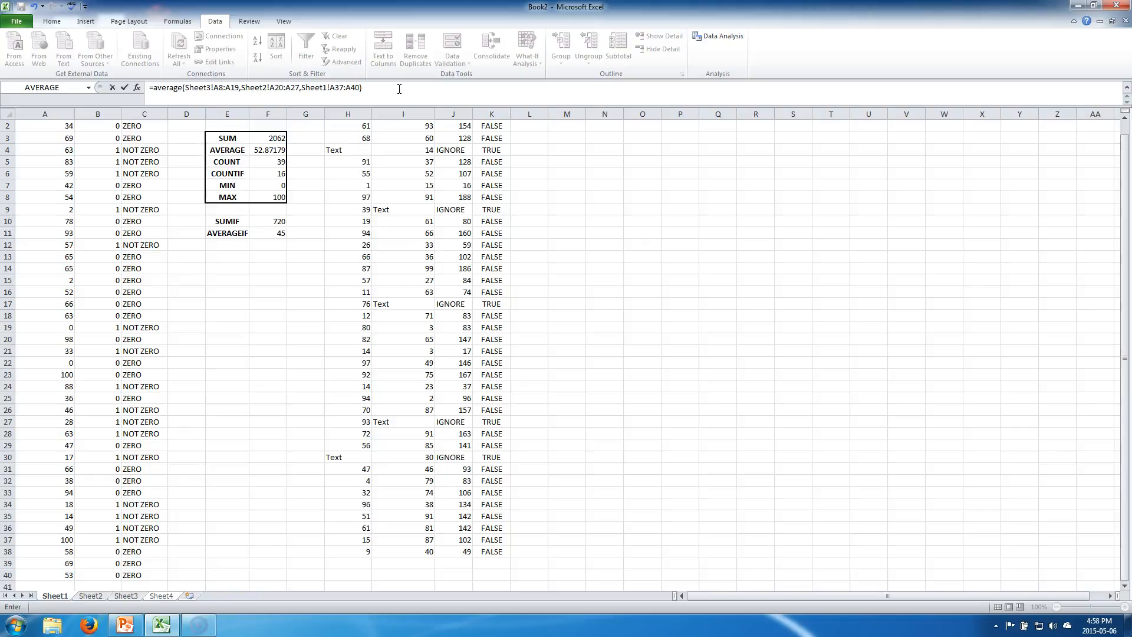
pyautogui.press('Return')
# Review the formulas in Sheet4 cells A2 to A4, comparing how each one references the other worksheets.
pyautogui.press('Up')
pyautogui.press('Up')
pyautogui.press('Up')
pyautogui.press('Up')
pyautogui.press('Down')
pyautogui.press('Down')
pyautogui.press('Down')
pyautogui.press('Down')
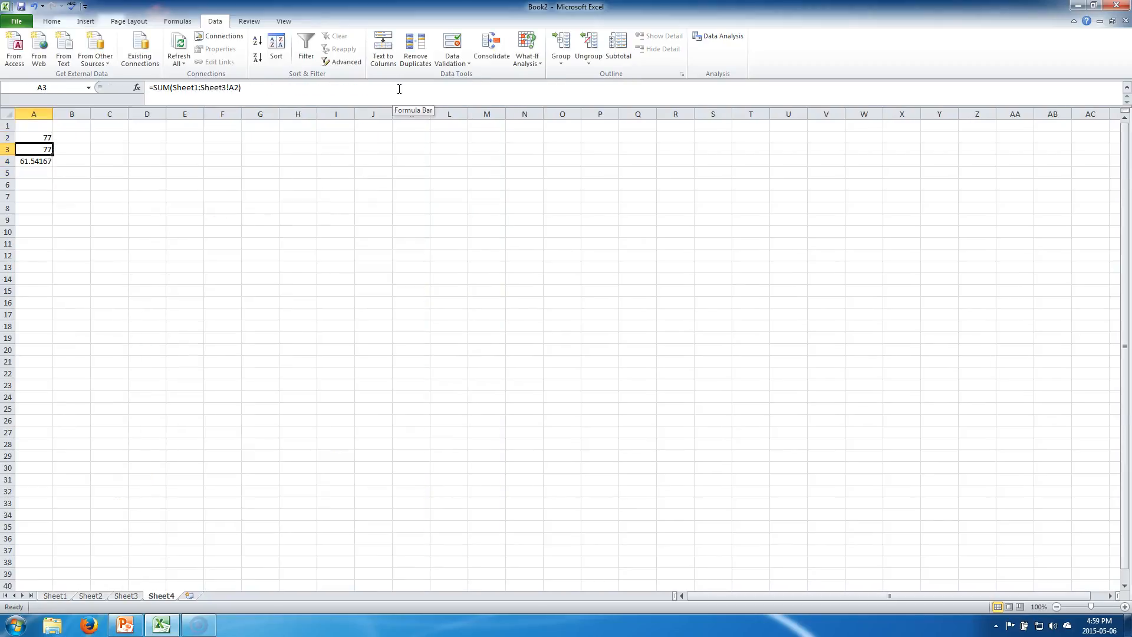
pyautogui.press('Up')
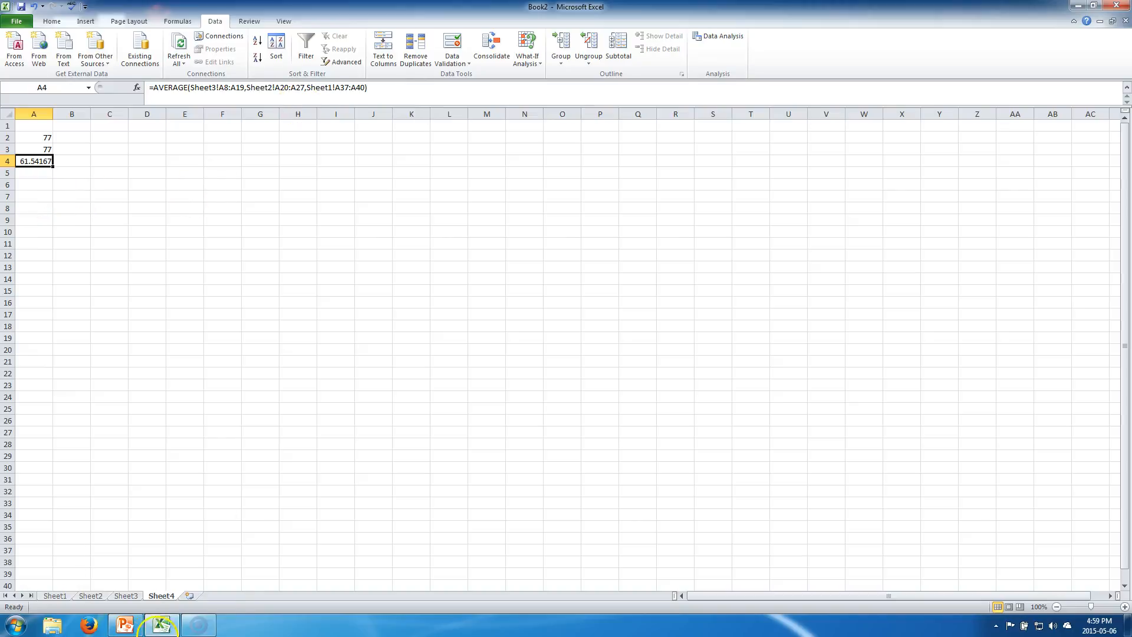
pyautogui.click(116, 257)
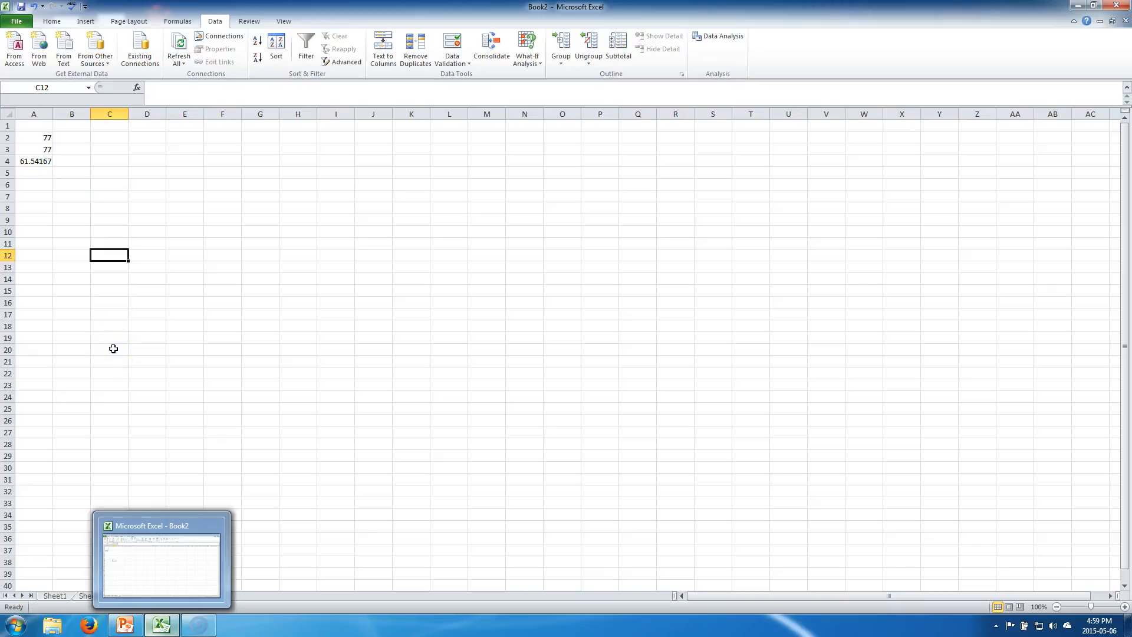
pyautogui.click(61, 208)
pyautogui.click(38, 147)
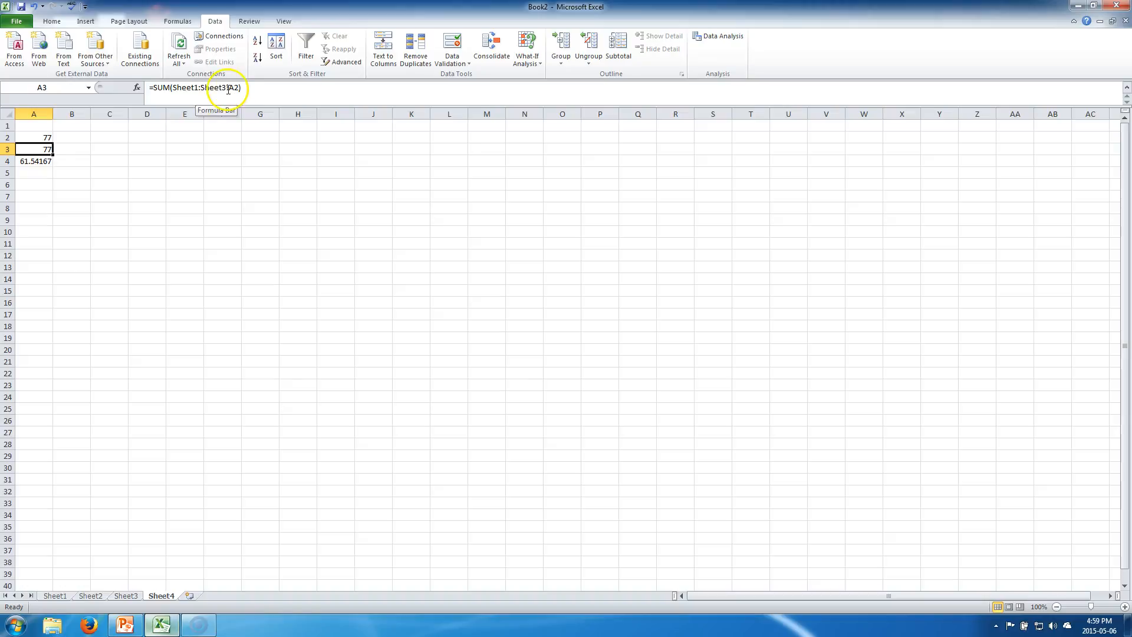
pyautogui.press('Down')
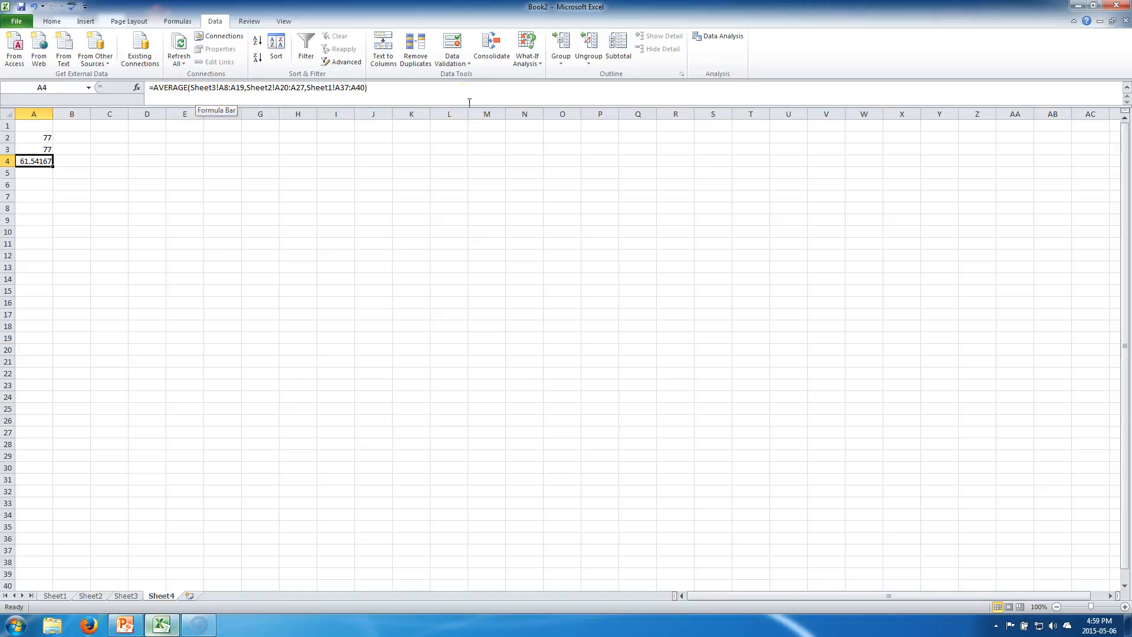
pyautogui.press('Up')
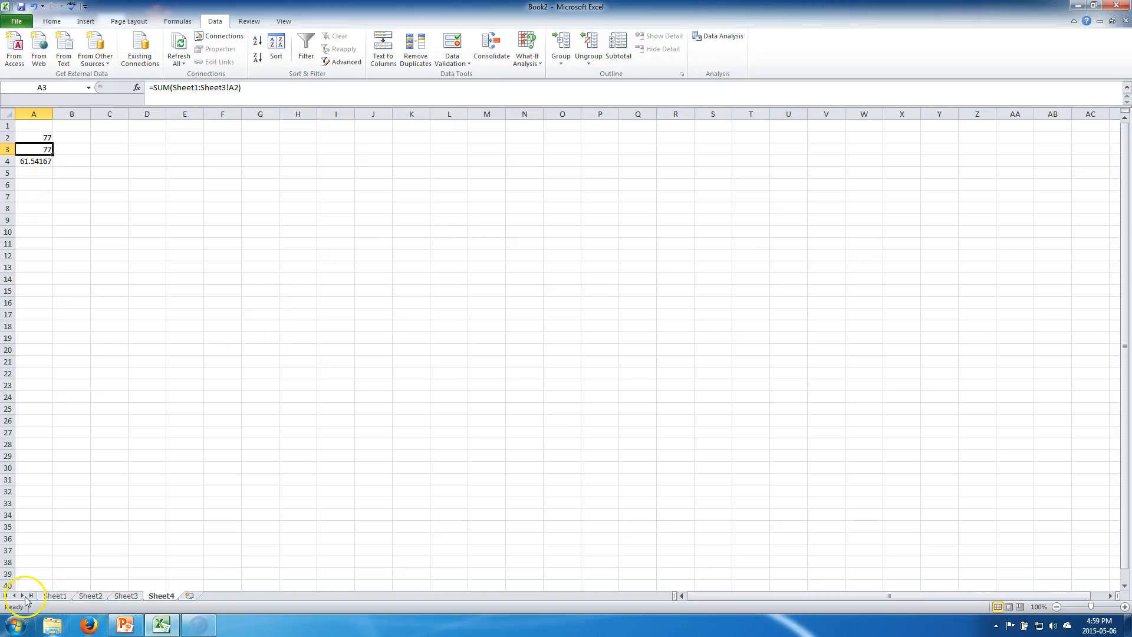
# Look over the number lists and summary tables on Sheet1, moving across the columns of row 2.
pyautogui.click(54, 596)
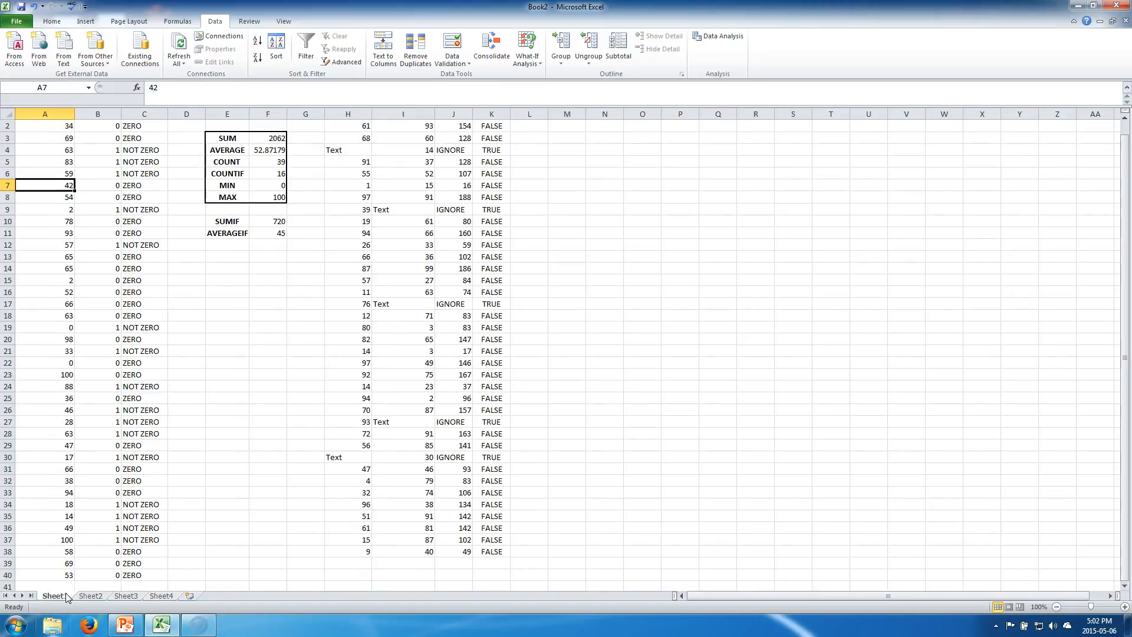
pyautogui.scroll(1, 160, 336)
pyautogui.hscroll(3, 160, 336)
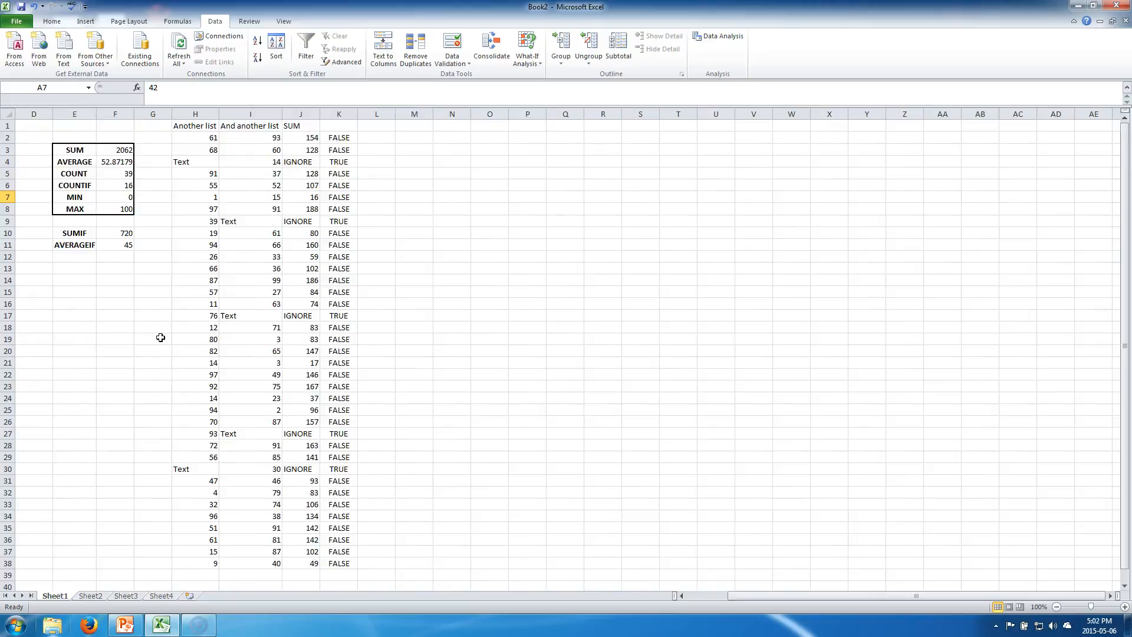
pyautogui.hscroll(-3, 160, 337)
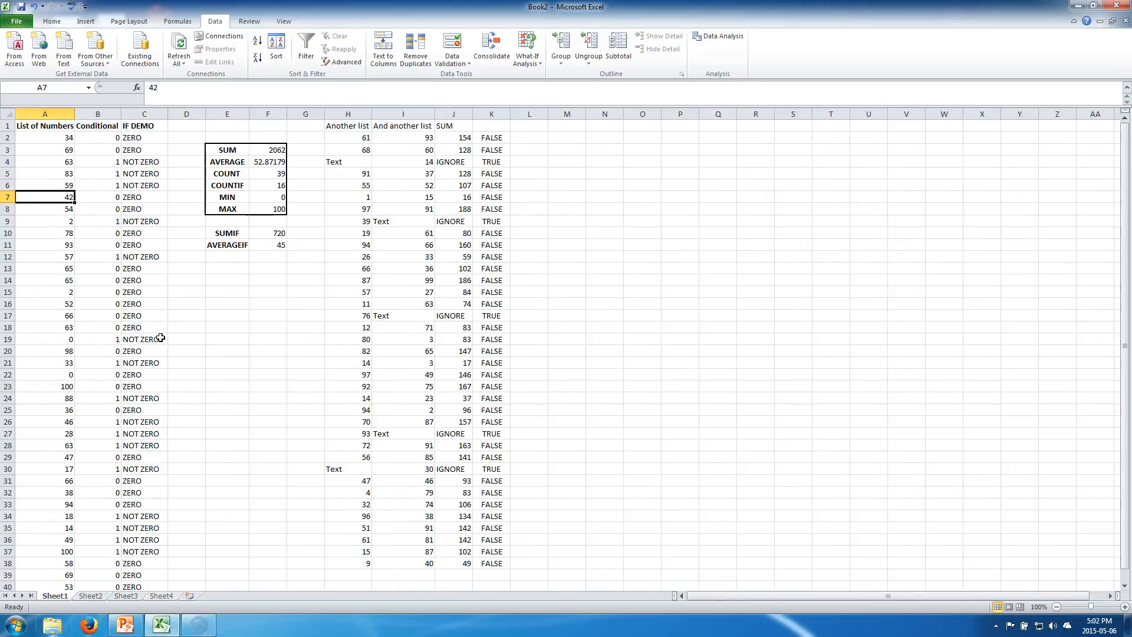
pyautogui.press('Up')
pyautogui.press('Up')
pyautogui.press('Up')
pyautogui.press('Up')
pyautogui.press('Up')
pyautogui.press('Right')
pyautogui.press('Right')
pyautogui.press('Right')
pyautogui.press('Right')
pyautogui.press('Right')
pyautogui.press('Right')
pyautogui.press('Right')
pyautogui.press('Right')
pyautogui.press('Left')
pyautogui.press('Left')
pyautogui.press('Left')
pyautogui.press('Left')
pyautogui.press('Left')
pyautogui.press('Left')
pyautogui.press('Left')
pyautogui.press('Left')
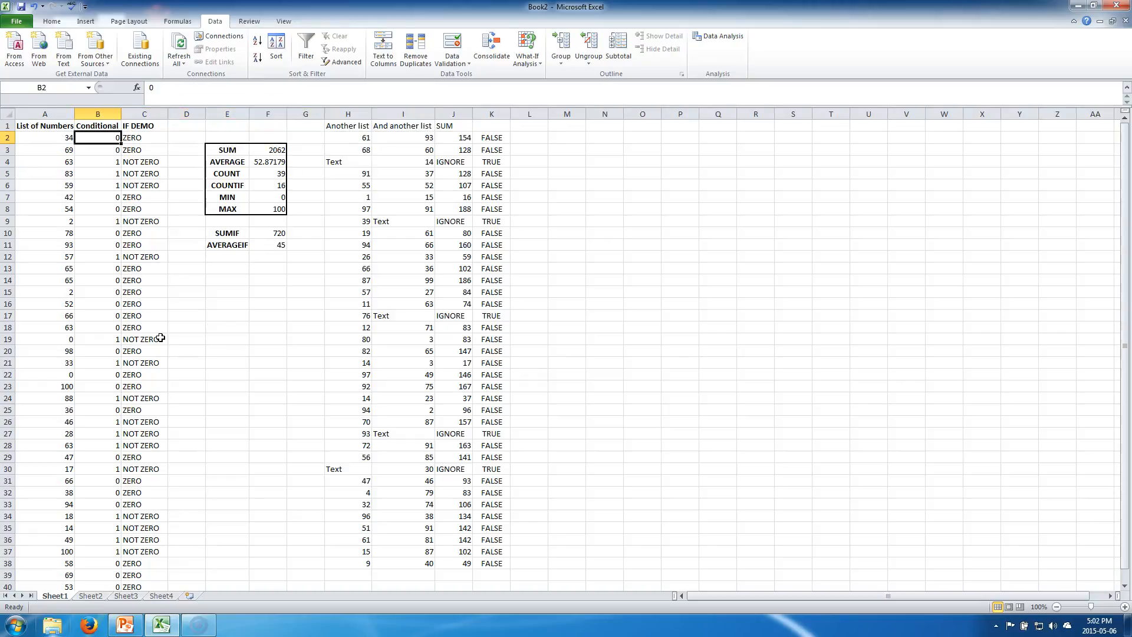
pyautogui.press('Right')
pyautogui.press('Right')
pyautogui.press('Right')
pyautogui.press('Right')
pyautogui.press('Right')
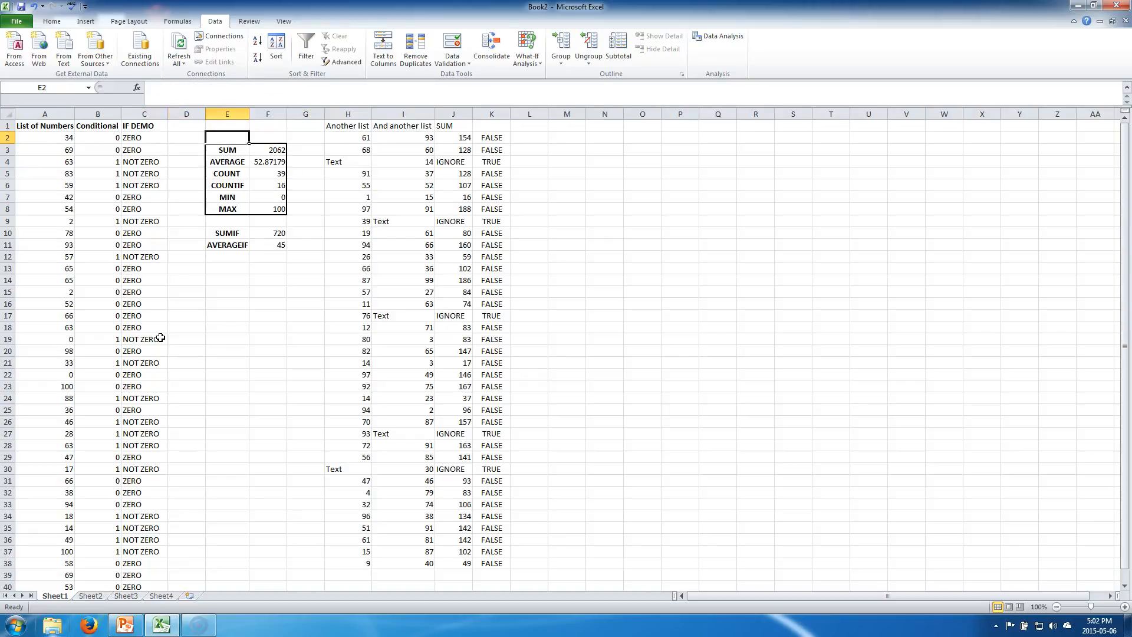
# Examine the summary formulas for SUM, AVERAGE, COUNT, COUNTIF, MIN and MAX in Sheet1 cells F3 to F8.
pyautogui.press('Down')
pyautogui.press('Down')
pyautogui.press('Down')
pyautogui.press('Down')
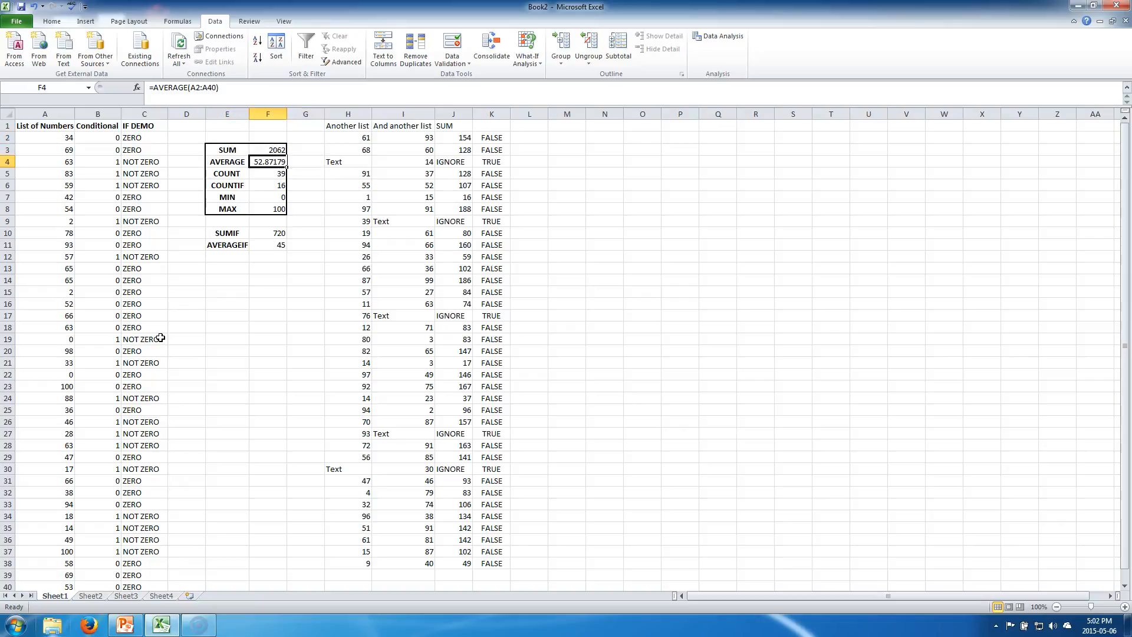
pyautogui.press('Down')
pyautogui.press('Down')
pyautogui.press('Up')
pyautogui.press('Up')
pyautogui.press('Up')
pyautogui.press('Up')
pyautogui.press('Up')
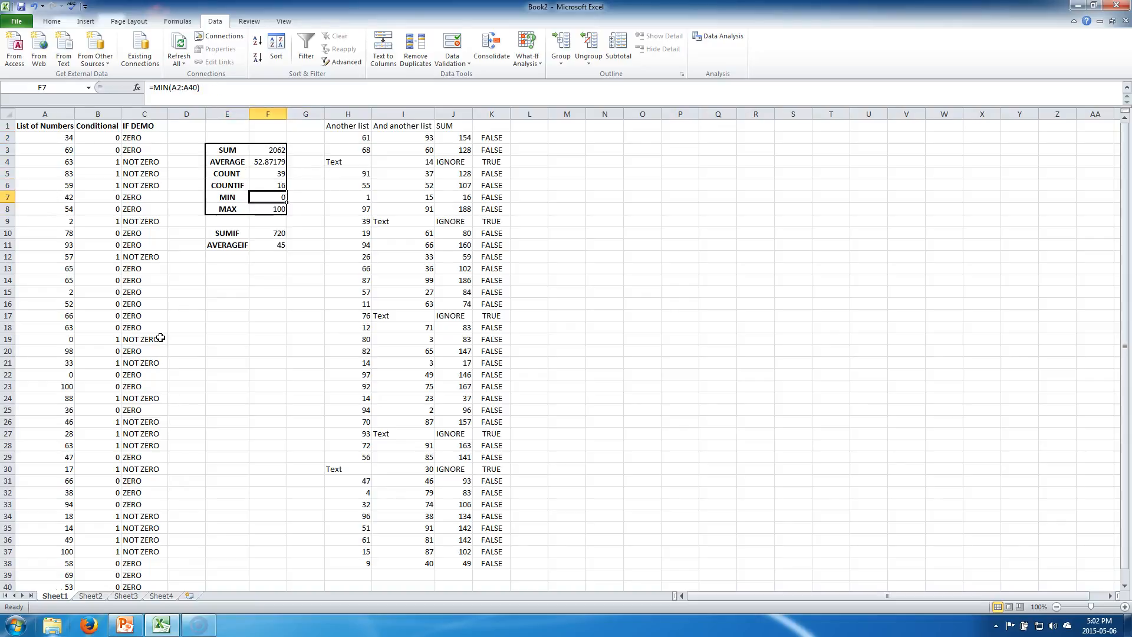
pyautogui.press('Down')
pyautogui.press('Down')
pyautogui.press('Down')
pyautogui.press('Up')
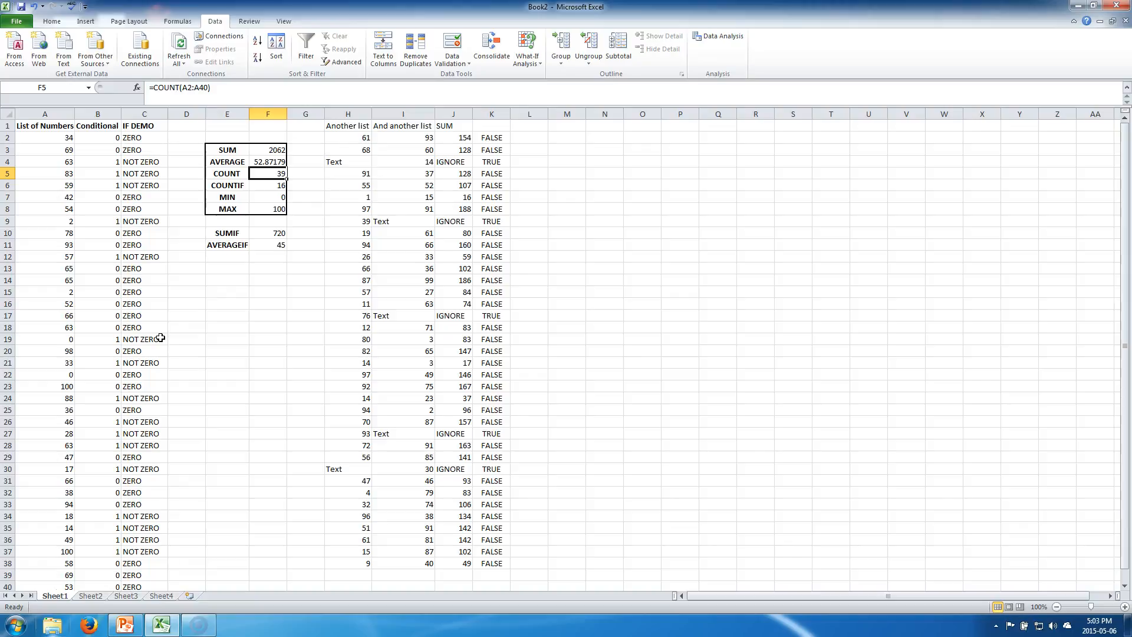
# Examine the conditional formulas on Sheet1: COUNTIF in F6, SUMIF in F10 and AVERAGEIF in F11.
pyautogui.press('Down')
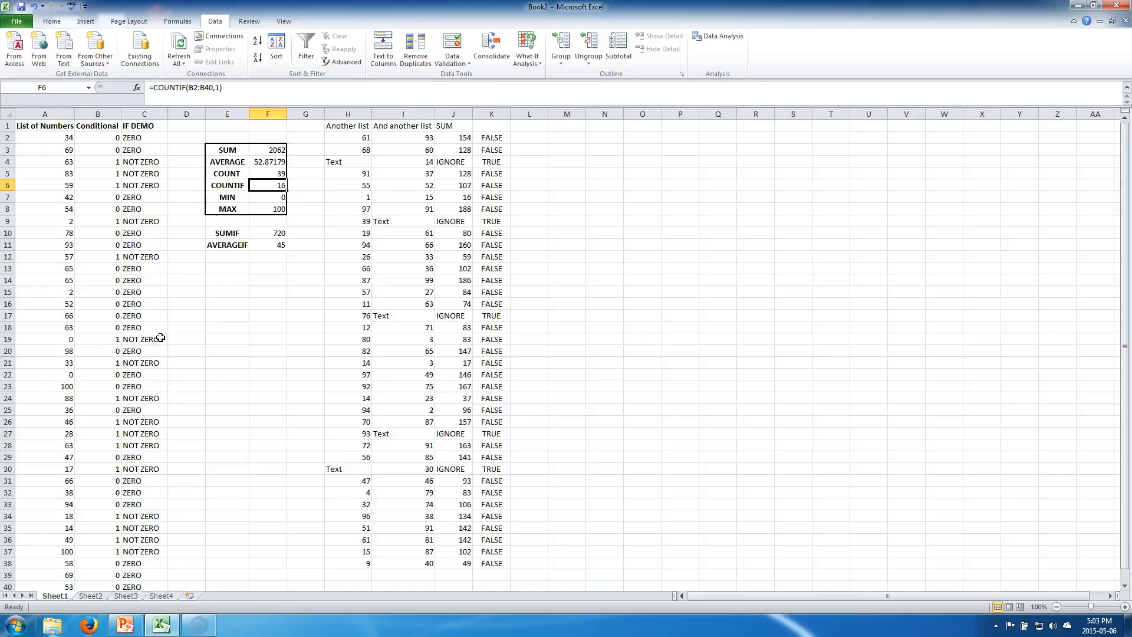
pyautogui.press('Down')
pyautogui.press('Down')
pyautogui.press('Down')
pyautogui.press('Down')
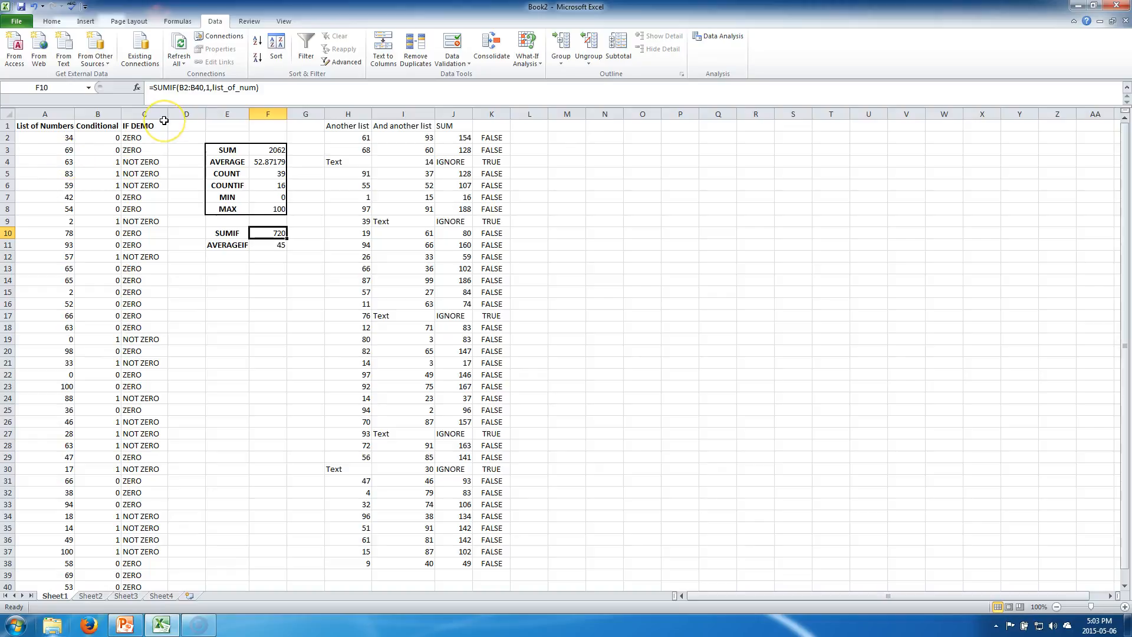
pyautogui.press('Down')
pyautogui.press('Up')
pyautogui.press('Up')
pyautogui.press('Down')
pyautogui.press('Down')
pyautogui.press('Up')
pyautogui.press('Up')
pyautogui.press('Up')
pyautogui.press('Up')
pyautogui.press('Up')
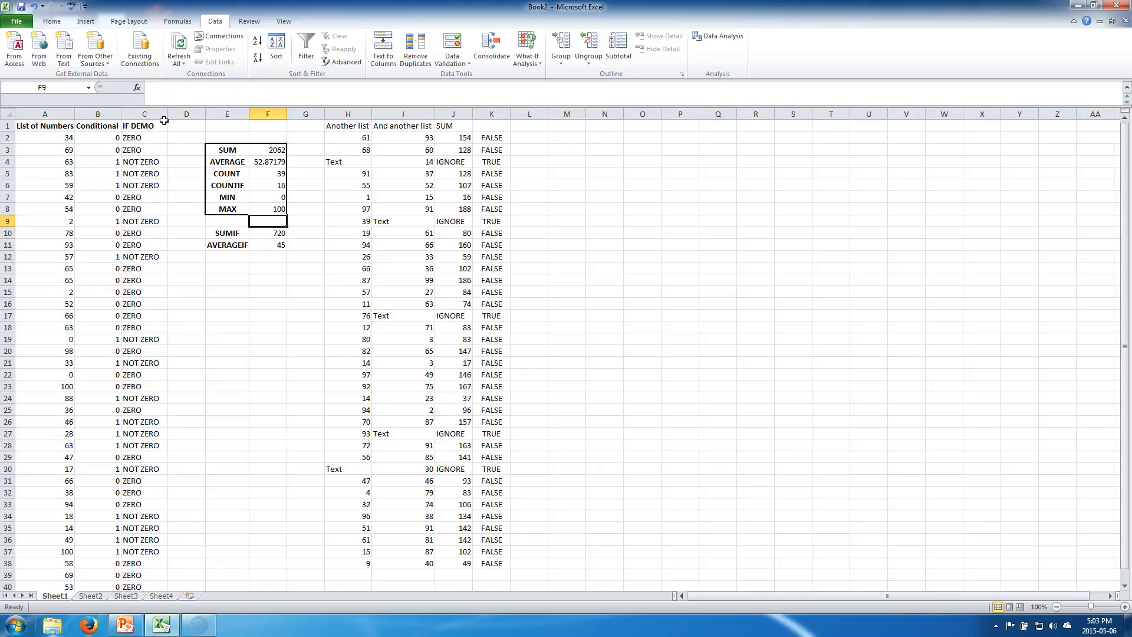
pyautogui.press('Down')
pyautogui.press('Down')
pyautogui.press('Down')
pyautogui.press('Down')
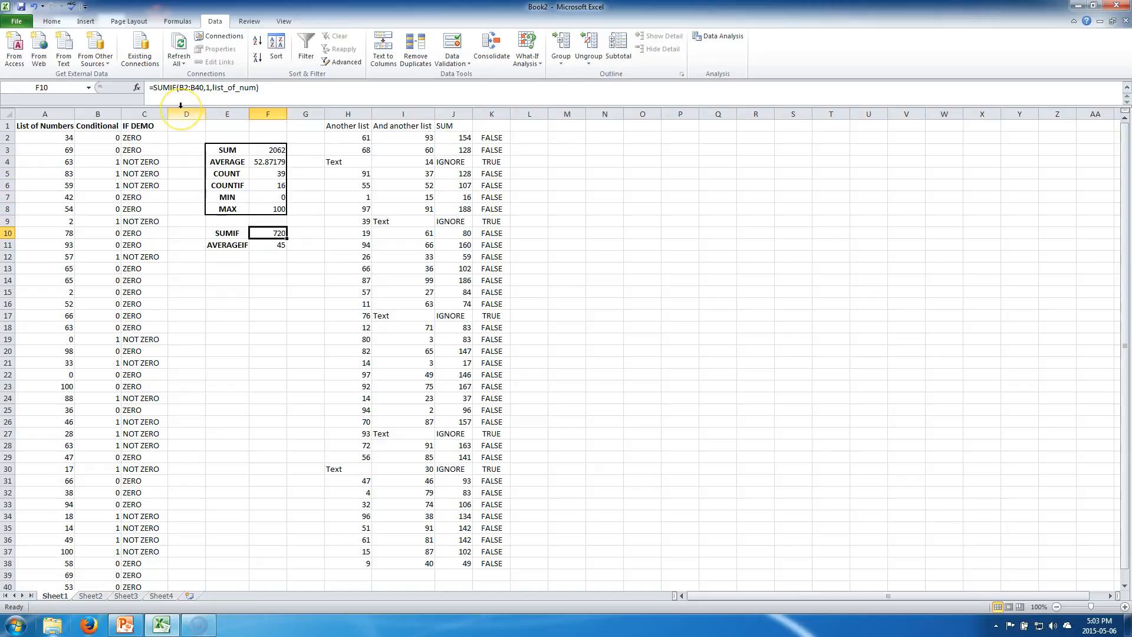
# Compare the direct range in the F3 SUM formula with the named range list_of_num in F10 and F8.
pyautogui.press('Up')
pyautogui.press('Up')
pyautogui.press('Up')
pyautogui.press('Up')
pyautogui.press('Up')
pyautogui.press('Up')
pyautogui.press('Up')
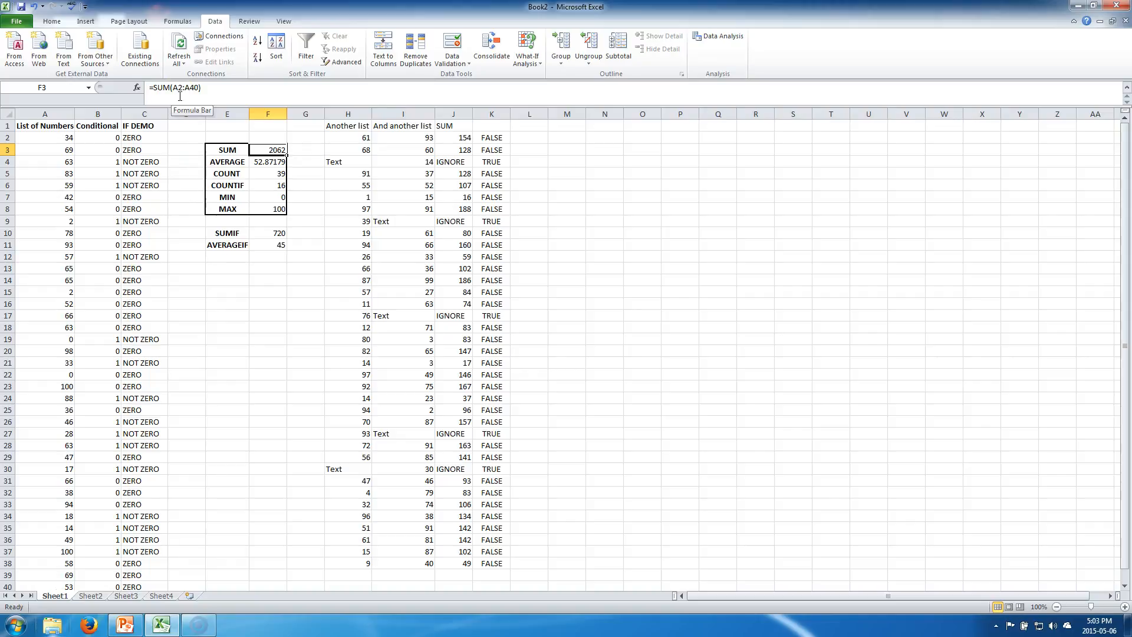
pyautogui.press('Down')
pyautogui.press('Down')
pyautogui.press('Down')
pyautogui.press('Down')
pyautogui.press('Down')
pyautogui.press('Down')
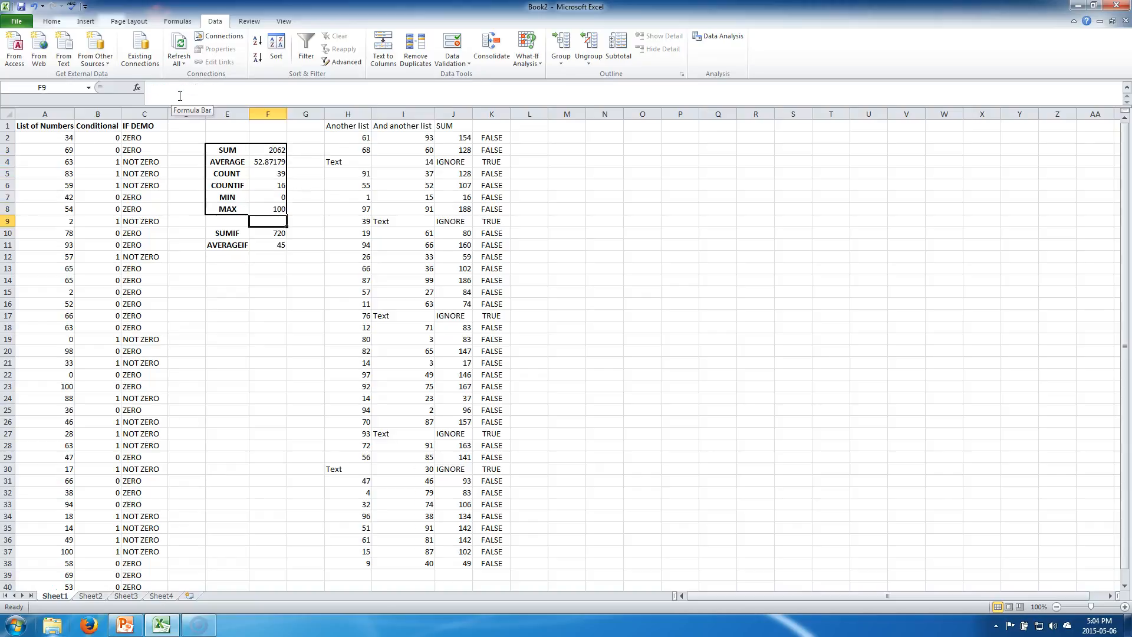
pyautogui.press('Down')
pyautogui.press('Down')
pyautogui.press('Up')
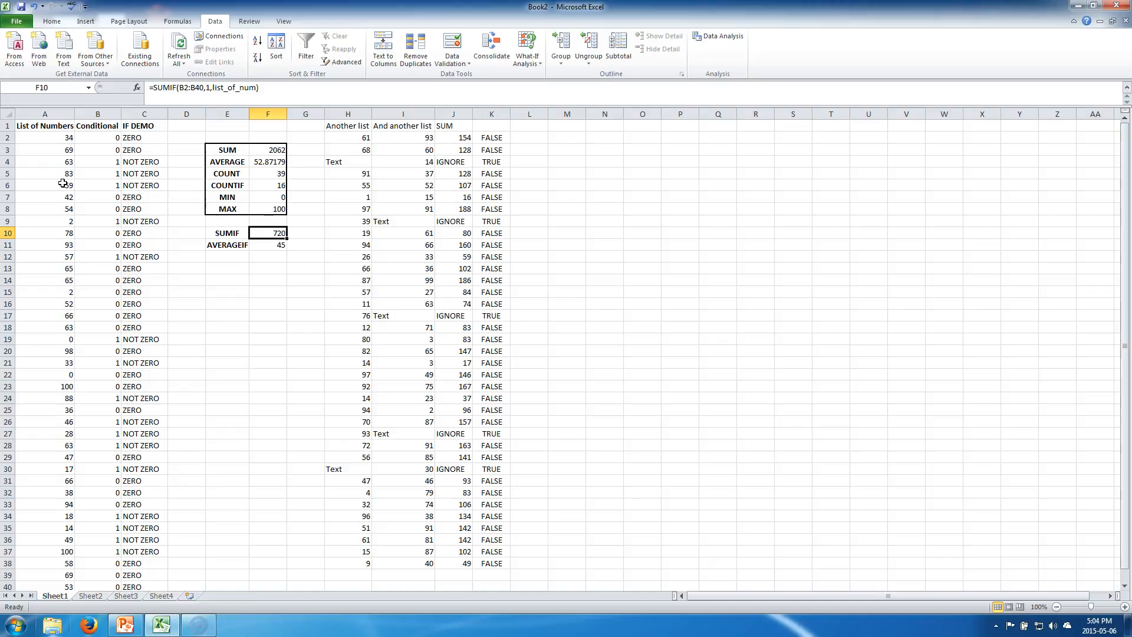
pyautogui.press('Down')
pyautogui.press('Up')
pyautogui.press('Up')
pyautogui.press('Up')
pyautogui.press('Up')
pyautogui.press('Up')
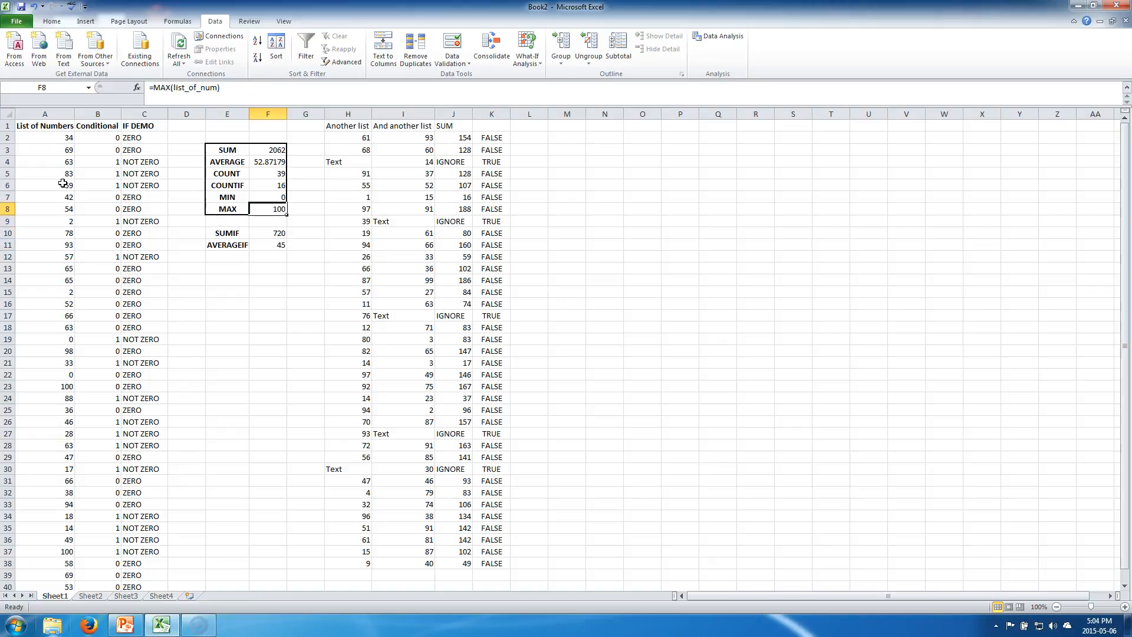
# Enter the label Today in Sheet1 cell E12, directly below the AVERAGEIF label.
pyautogui.press('Down')
pyautogui.press('Down')
pyautogui.press('Down')
pyautogui.press('Down')
pyautogui.press('Down')
pyautogui.press('Down')
pyautogui.press('Left')
pyautogui.write('oday')
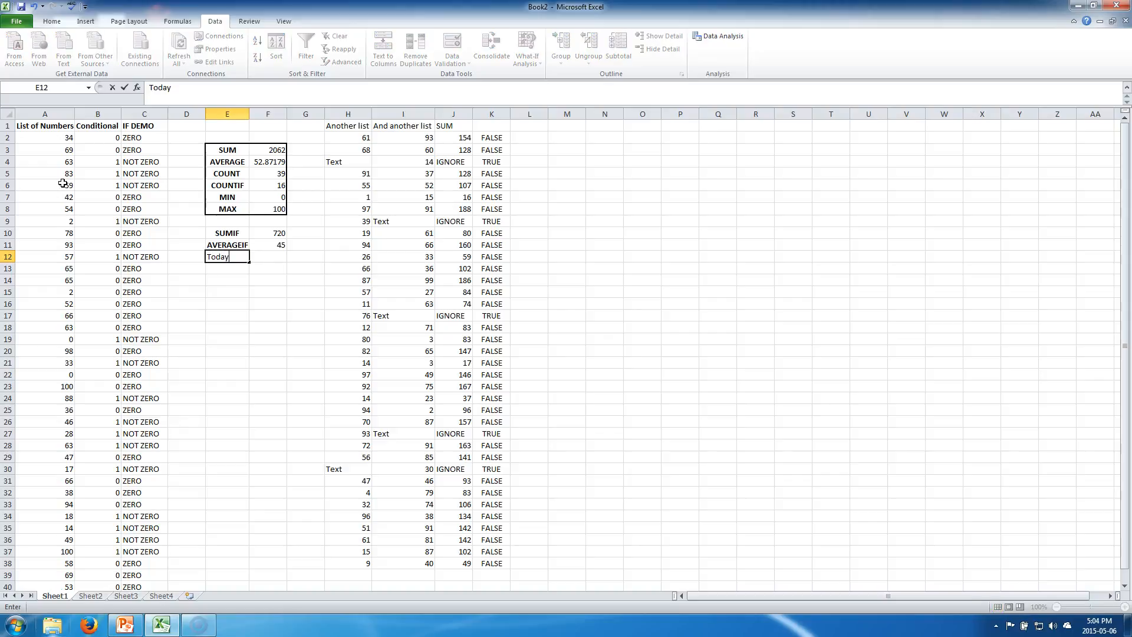
pyautogui.hotkey('ctrl', 'Return')
# Enter the formula =today() in Sheet1 cell F12 beside the Today label, and clear the cell again.
pyautogui.press('Right')
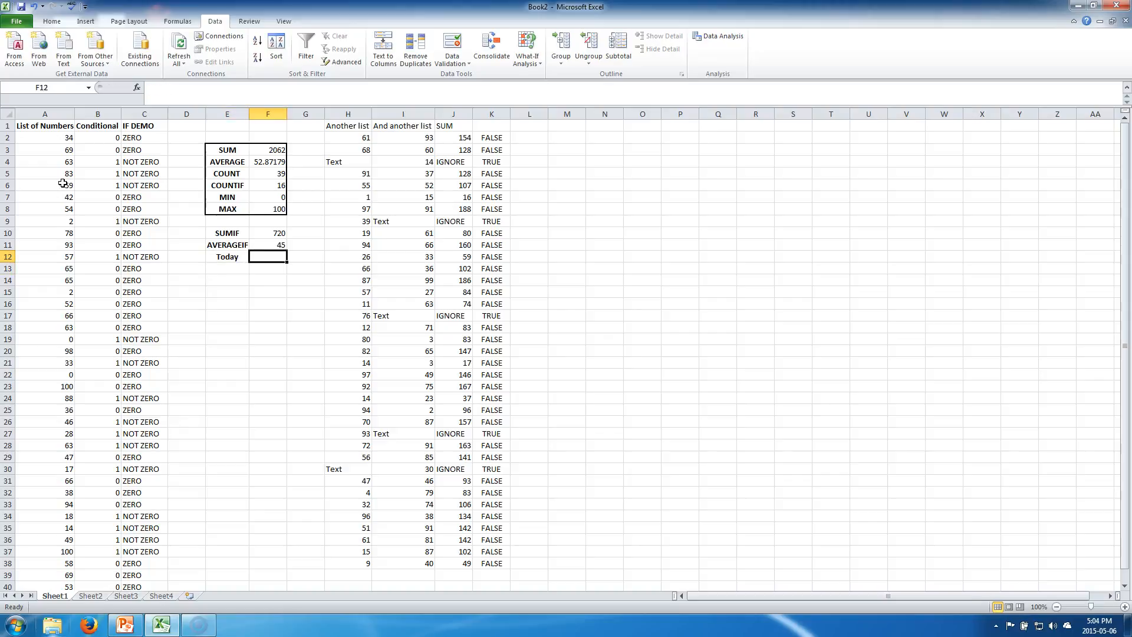
pyautogui.write('=')
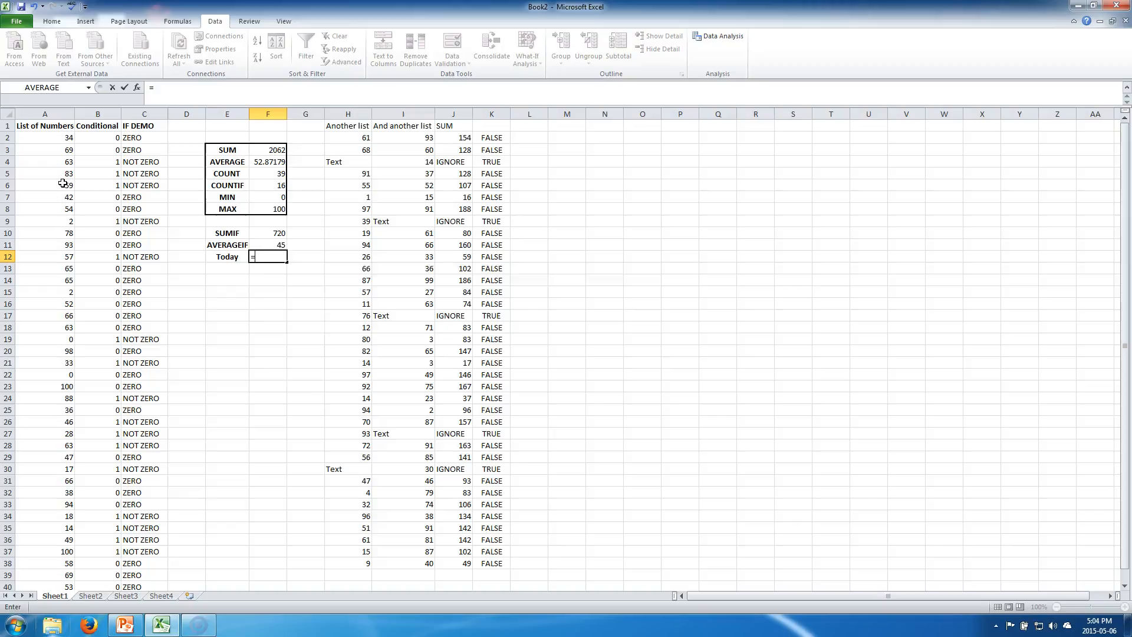
pyautogui.write('today()')
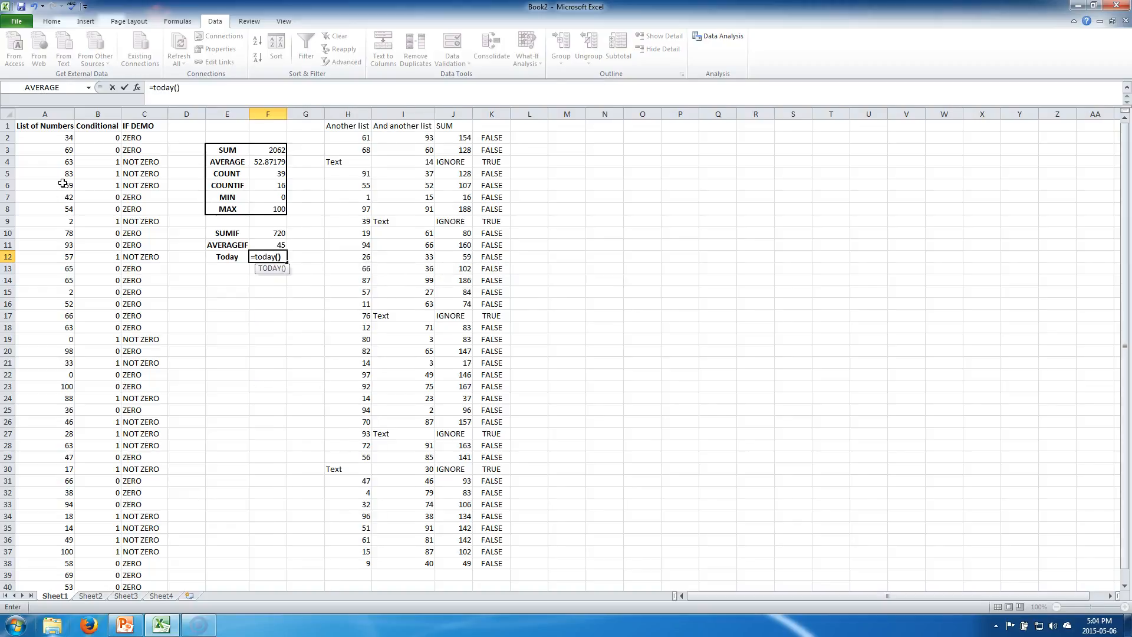
pyautogui.press('Return')
pyautogui.press('Up')
pyautogui.press('BackSpace')
pyautogui.press('Return')
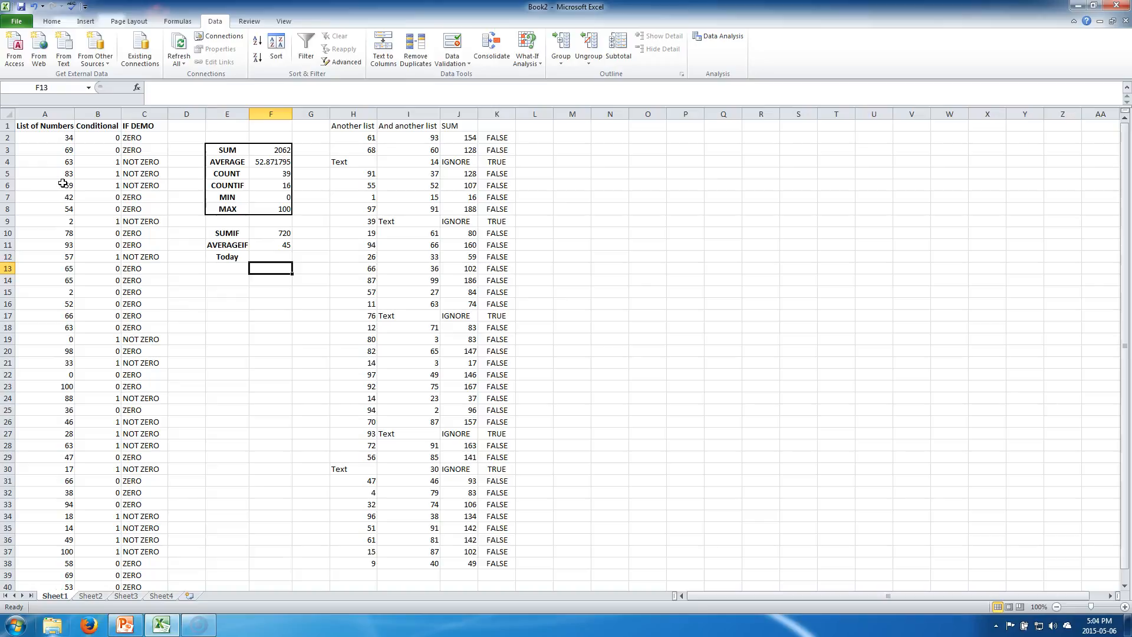
# Clear cell E12, re-enter the label Today there, and return to the empty cell F12.
pyautogui.press('Up')
pyautogui.press('Left')
pyautogui.press('BackSpace')
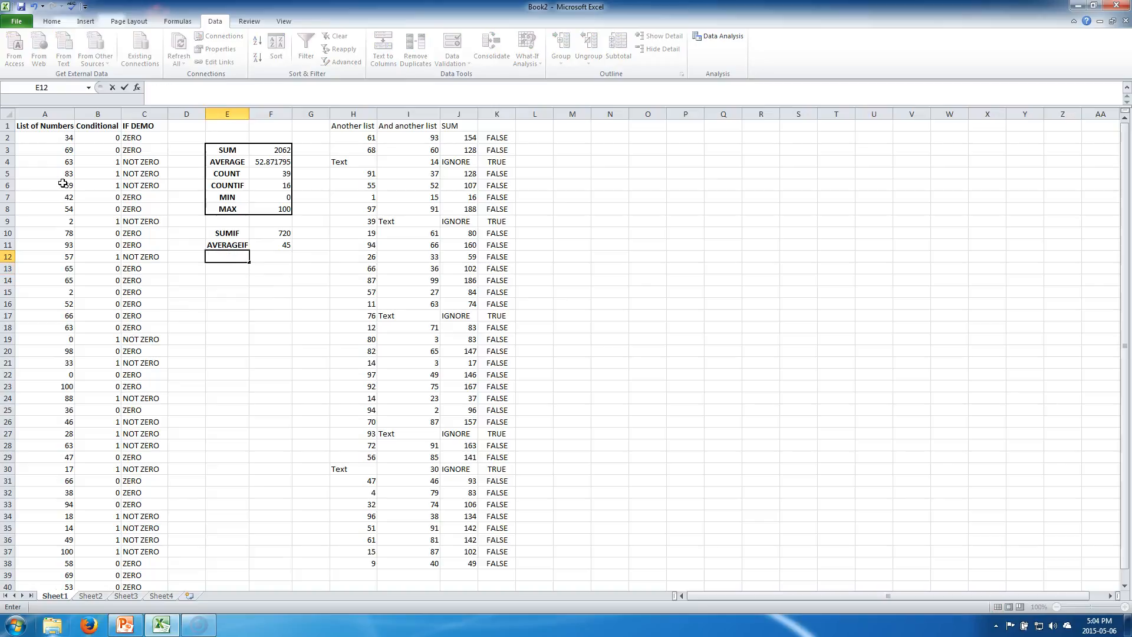
pyautogui.write('Today')
pyautogui.press('Return')
pyautogui.press('Right')
pyautogui.press('Up')
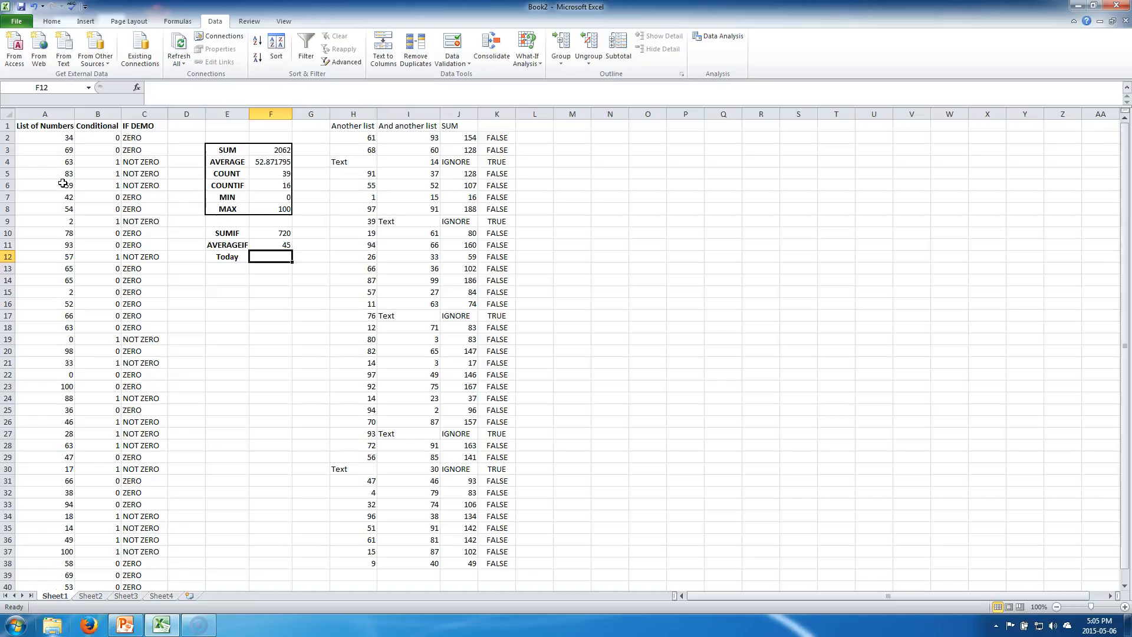
# Examine the IF formula with nested ISERROR in cell J2 and the plain ISERROR formula in K2.
pyautogui.click(411, 173)
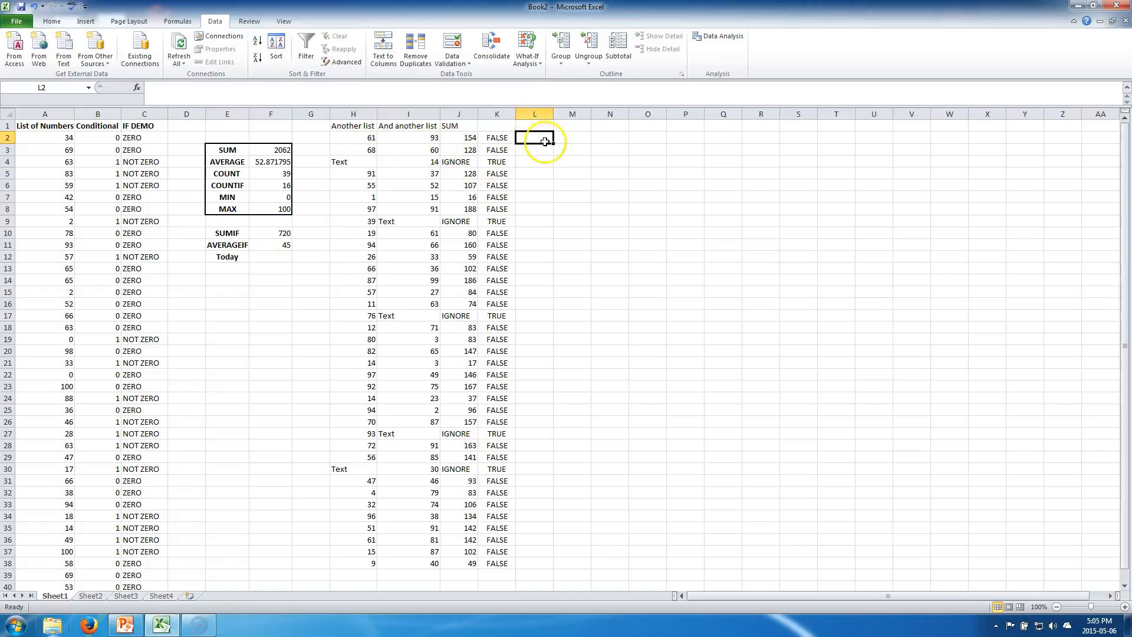
pyautogui.click(466, 140)
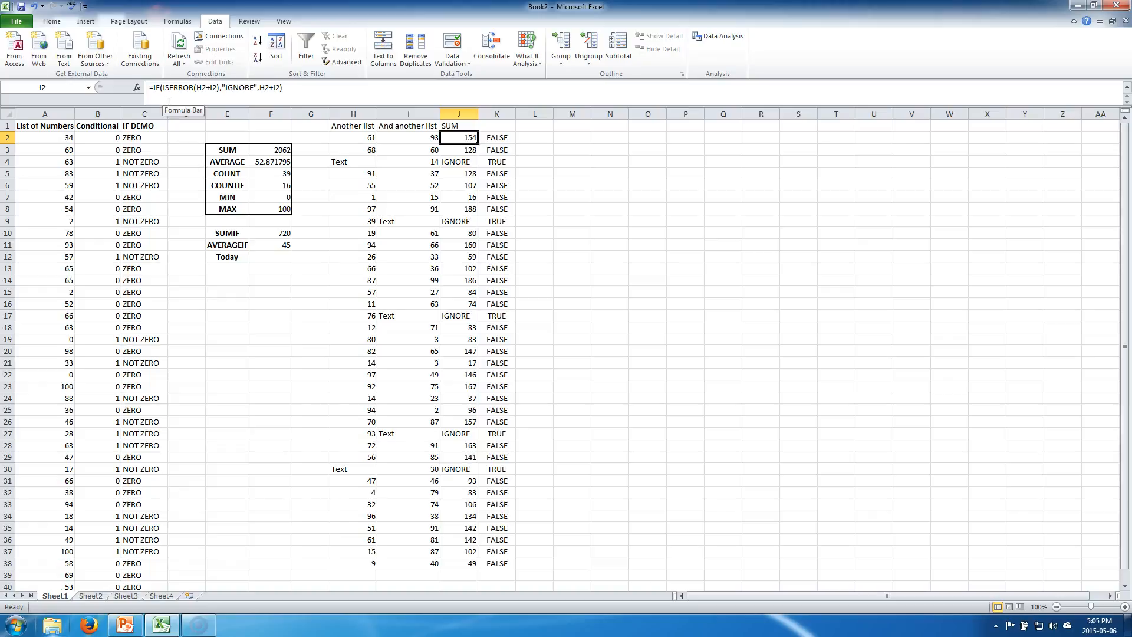
pyautogui.click(180, 87)
pyautogui.press('Right')
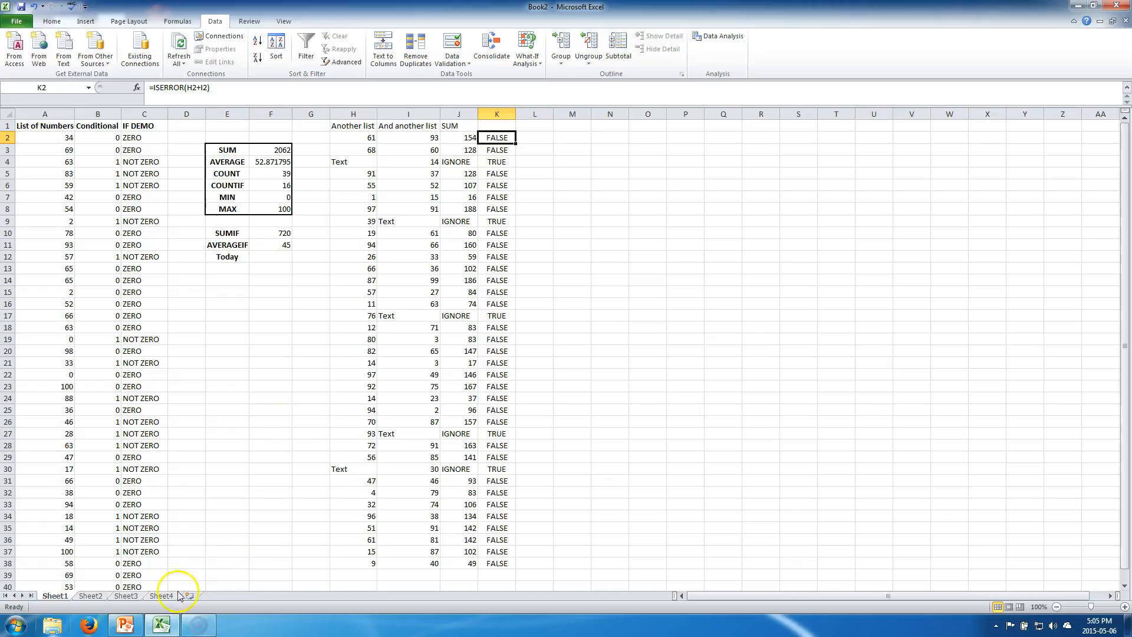
# Review the cross-sheet SUM formula in Sheet4 cell A3 and the source sheets Sheet3, Sheet2 and Sheet1.
pyautogui.click(159, 596)
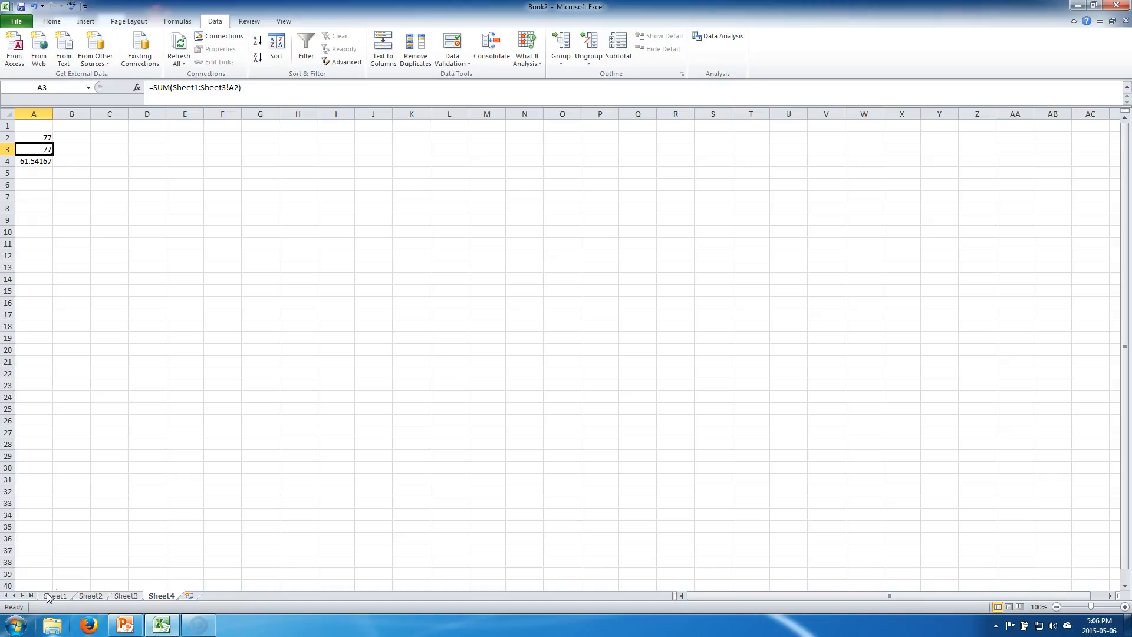
pyautogui.click(125, 596)
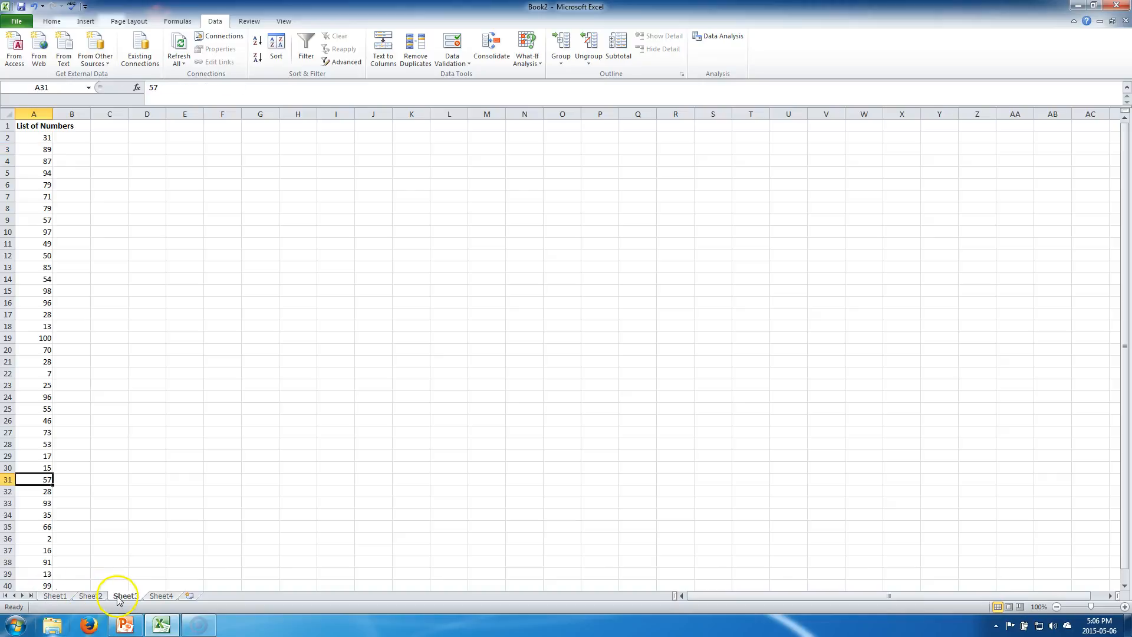
pyautogui.click(90, 596)
pyautogui.click(55, 596)
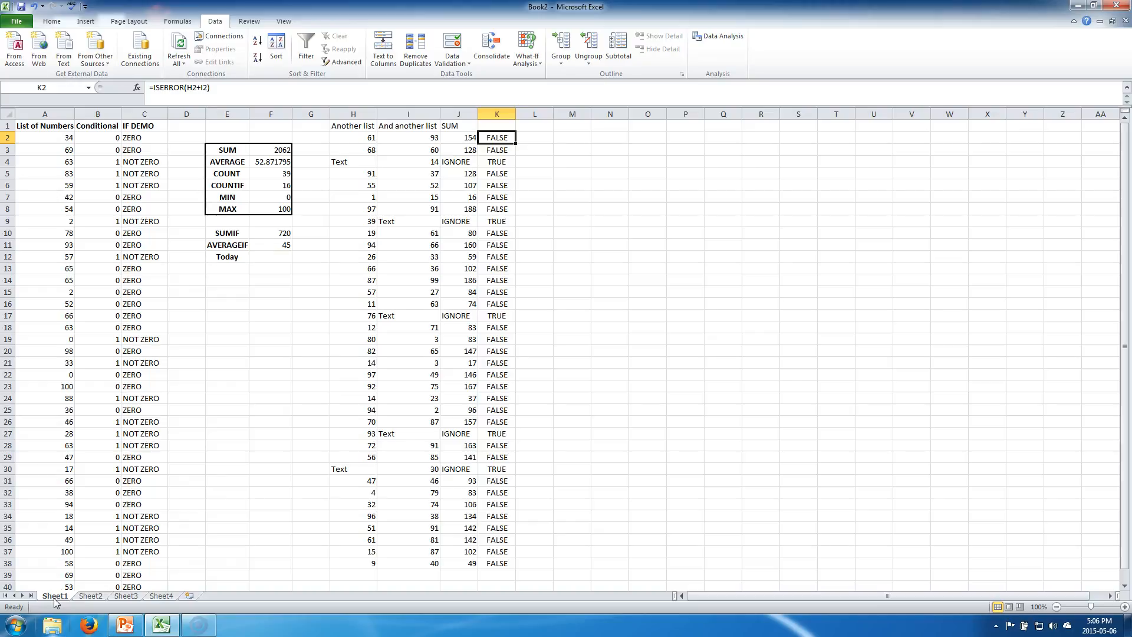
pyautogui.press('Left')
pyautogui.press('Left')
pyautogui.press('Left')
pyautogui.press('Left')
pyautogui.press('Left')
pyautogui.press('Left')
pyautogui.press('Left')
pyautogui.press('Left')
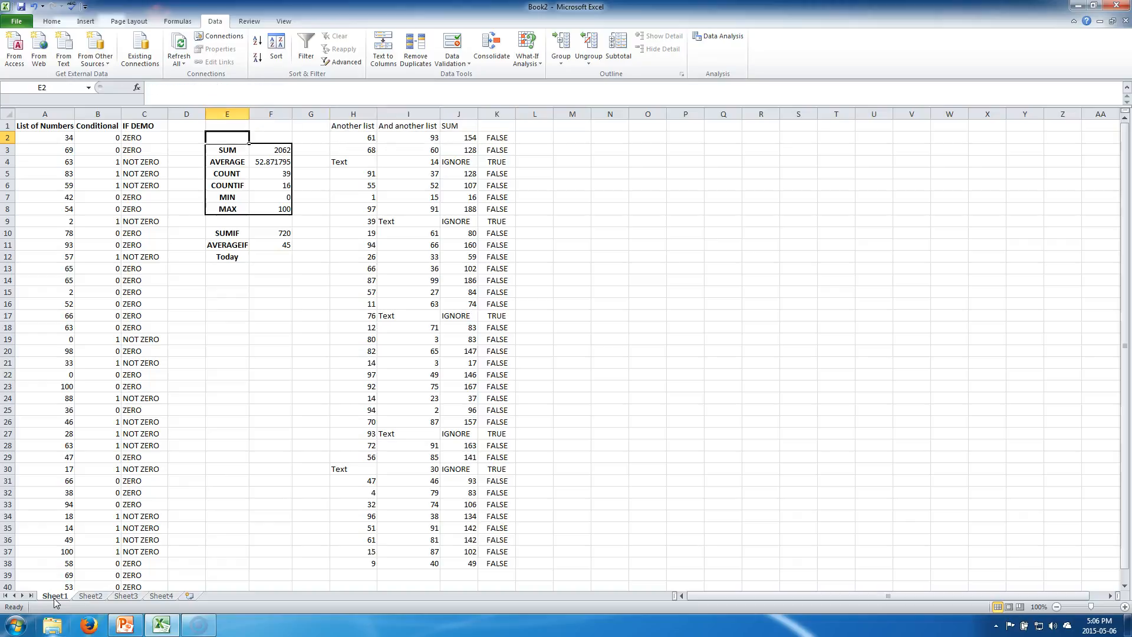
pyautogui.press('Home')
pyautogui.press('Right')
pyautogui.press('Right')
pyautogui.press('Right')
pyautogui.press('Right')
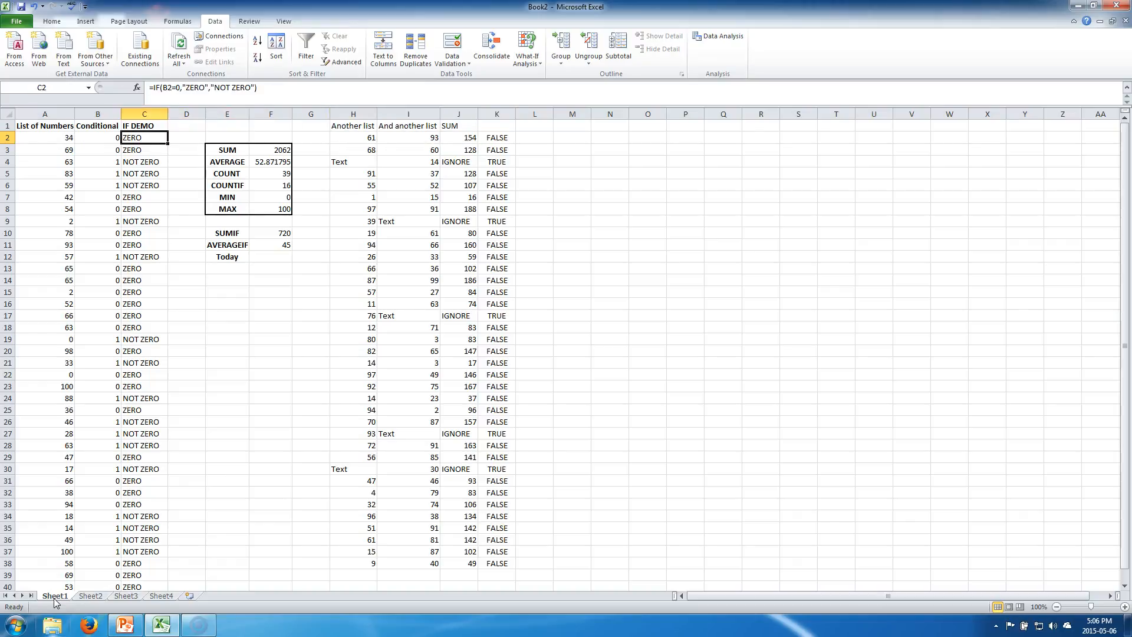
pyautogui.press('Right')
pyautogui.press('Right')
pyautogui.press('Right')
pyautogui.press('Right')
pyautogui.press('Right')
pyautogui.press('Right')
pyautogui.press('Down')
pyautogui.press('Down')
pyautogui.press('Down')
pyautogui.press('Down')
pyautogui.press('Down')
pyautogui.press('Down')
pyautogui.press('Down')
pyautogui.press('Down')
pyautogui.press('Down')
pyautogui.press('Left')
pyautogui.press('Left')
pyautogui.press('Left')
pyautogui.press('Left')
pyautogui.press('Left')
pyautogui.press('Left')
pyautogui.press('Left')
pyautogui.press('Left')
pyautogui.press('Left')
pyautogui.press('Left')
pyautogui.press('Down')
pyautogui.press('Down')
pyautogui.press('Right')
pyautogui.press('Right')
pyautogui.press('Right')
pyautogui.press('Right')
pyautogui.press('Right')
pyautogui.press('Right')
pyautogui.press('Right')
pyautogui.press('Right')
pyautogui.press('Right')
pyautogui.press('Left')
pyautogui.press('Left')
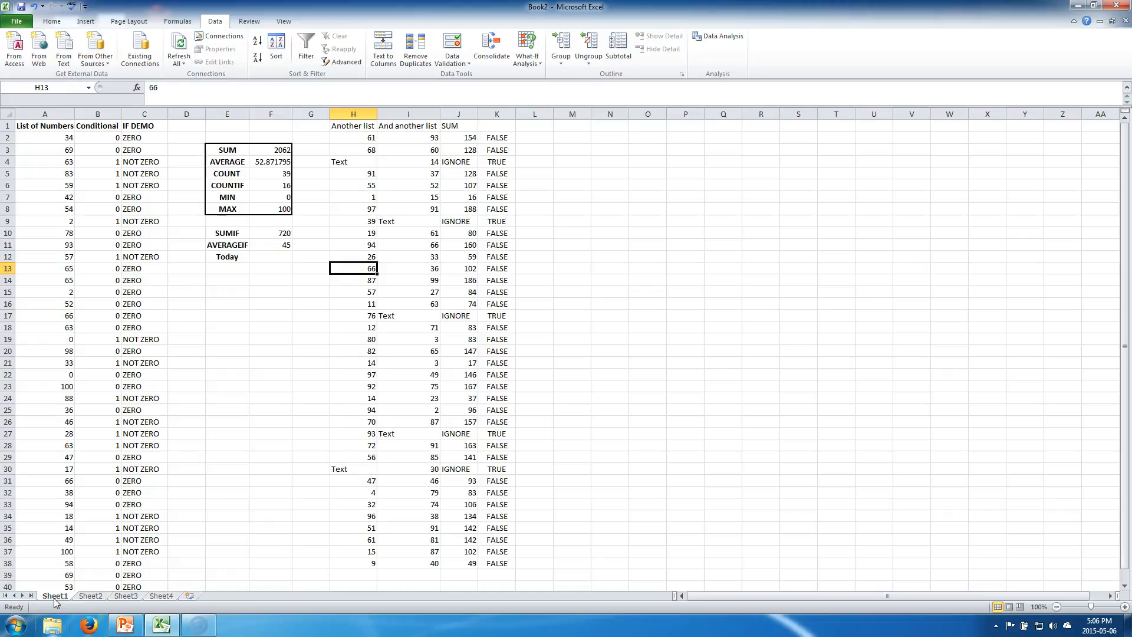
# Open the Insert Function dialog for empty cell G13 to view the Statistical functions and their help link, and close it.
pyautogui.press('Left')
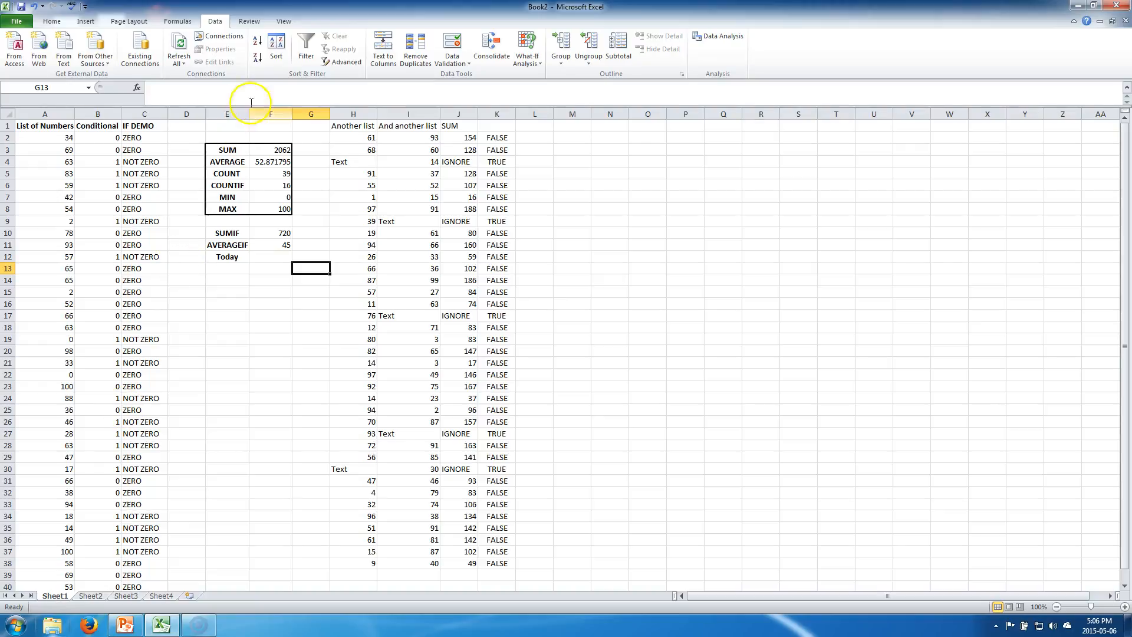
pyautogui.click(137, 87)
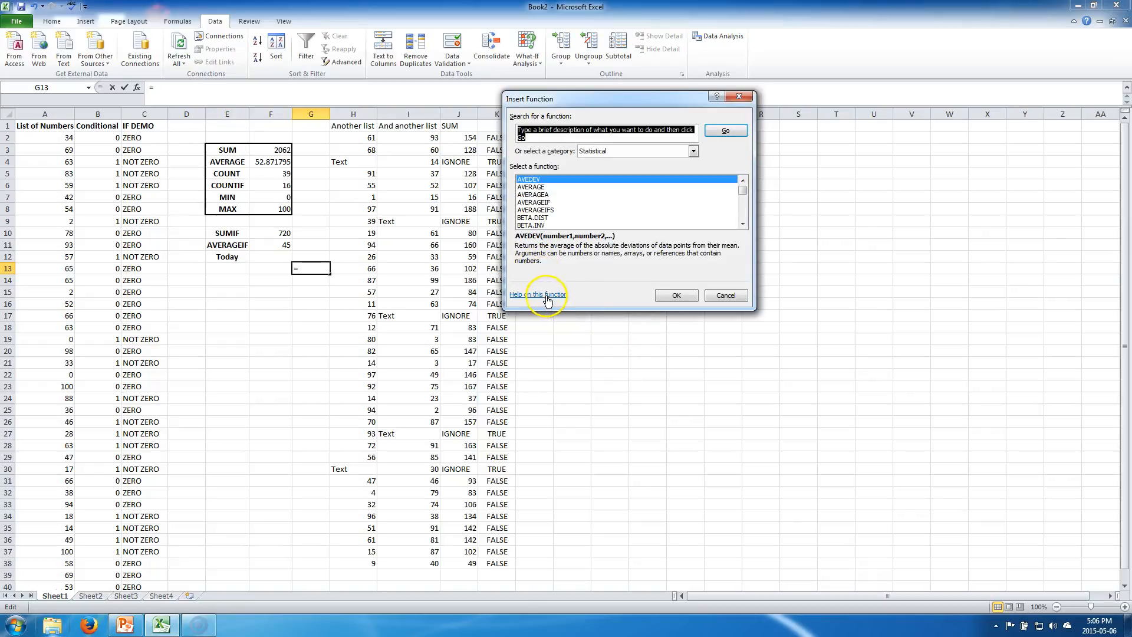
pyautogui.press('Escape')
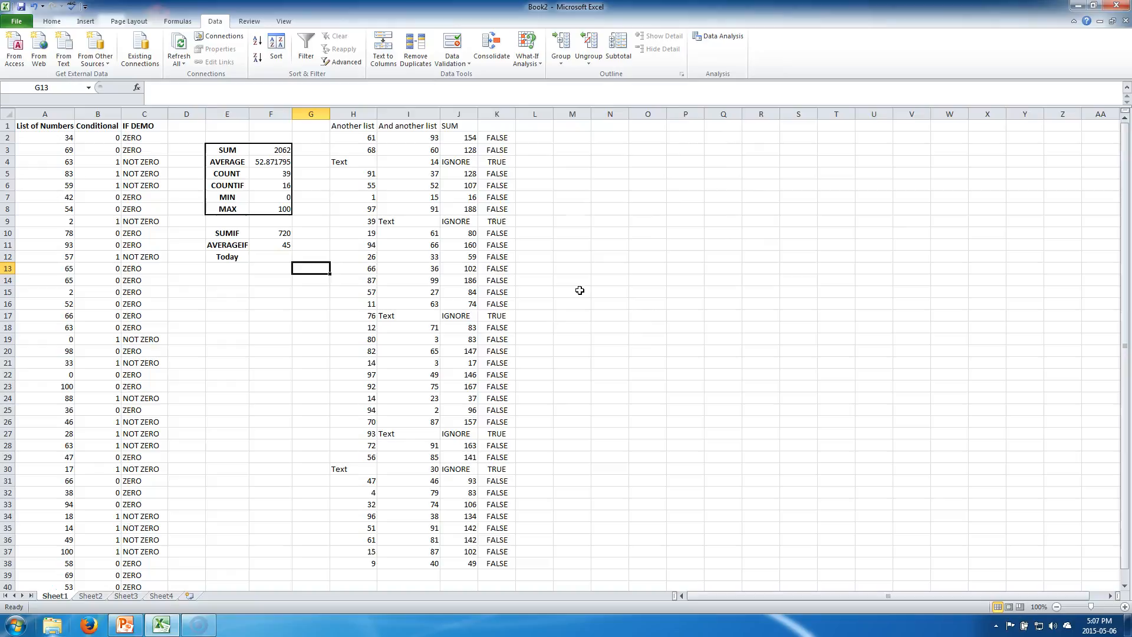